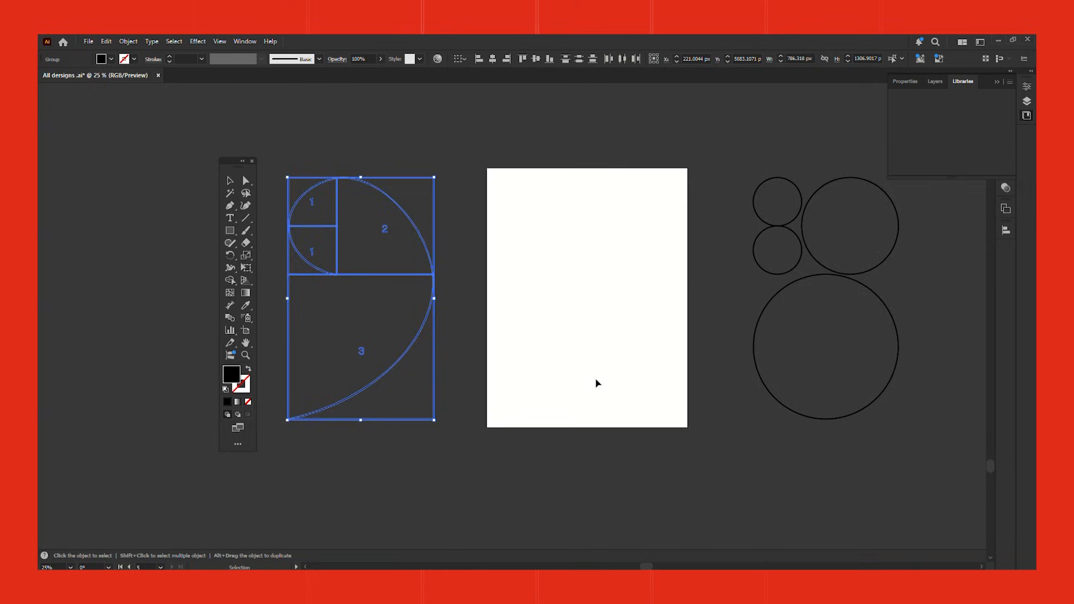
Step: Draw a straight vertical line through the artboard's centre from its upper to its lower edge, with a black stroke and no fill
left_click_drag(490, 363, 151, 536)
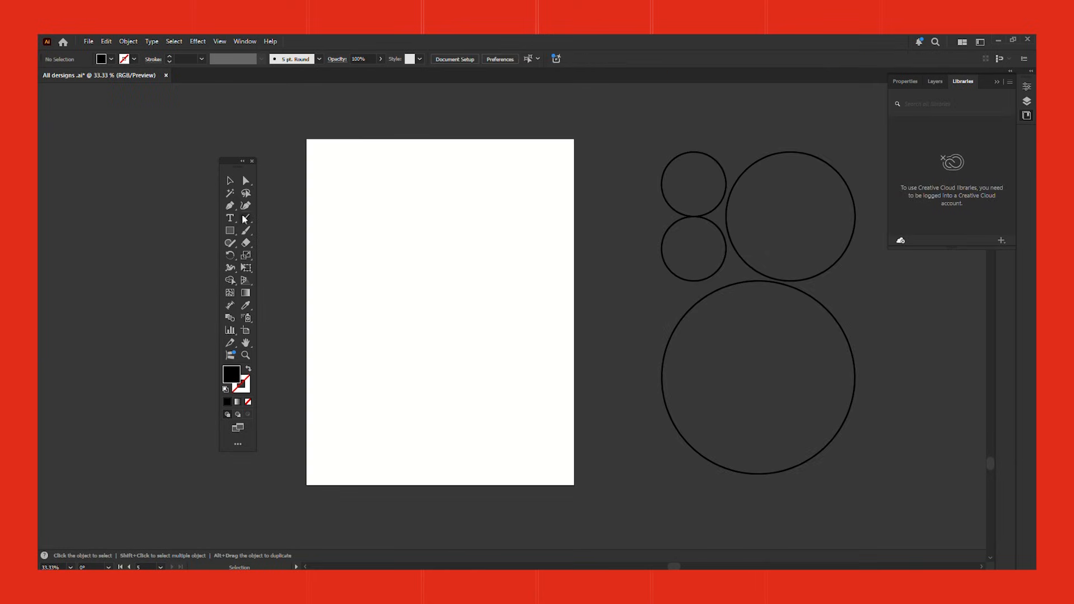
left_click(230, 207)
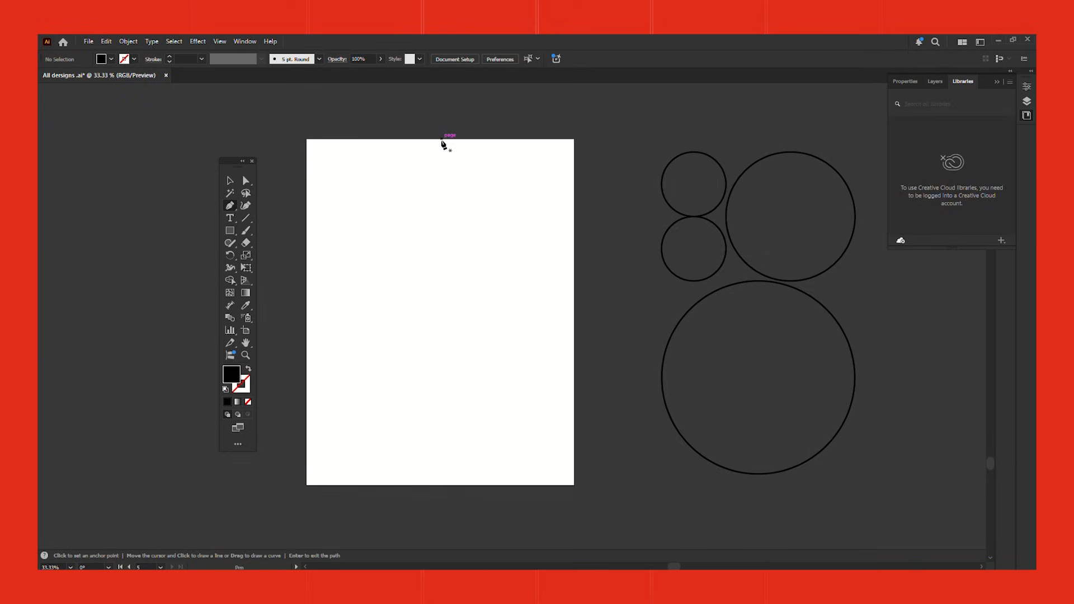
left_click(440, 139)
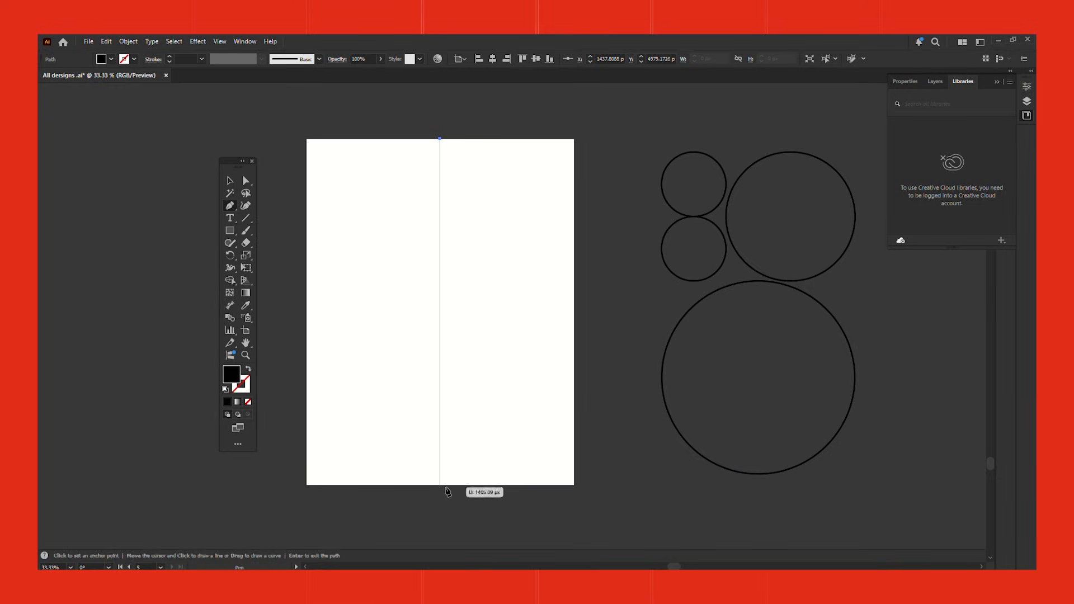
left_click(445, 487)
left_click(230, 181)
left_click(248, 370)
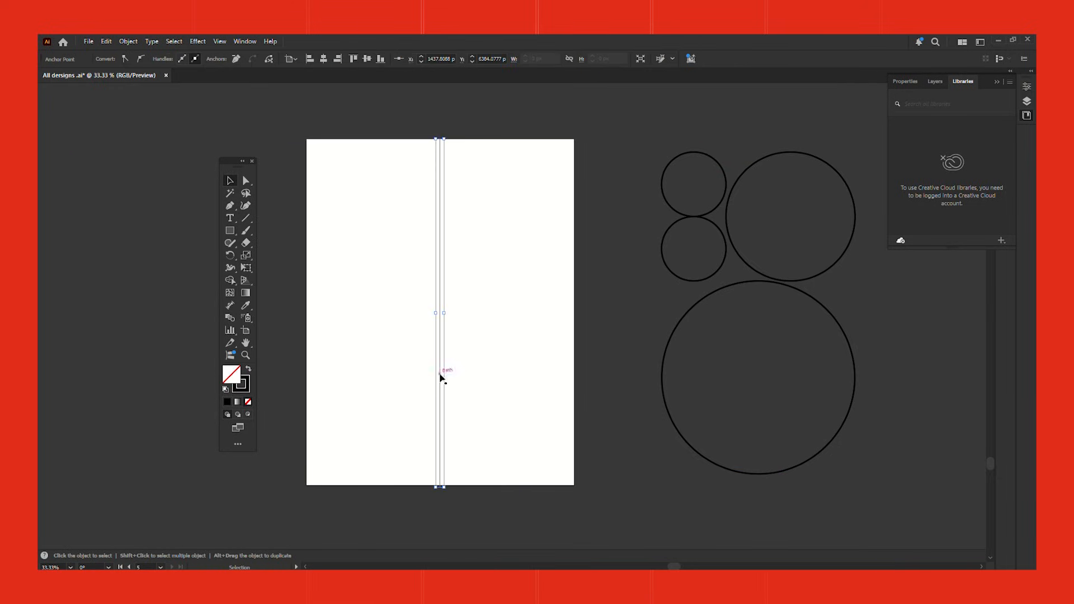
Step: Duplicate the vertical line as a horizontal line crossing it at the artboard's centre, and save the document
left_click_drag(441, 378, 467, 360, "alt")
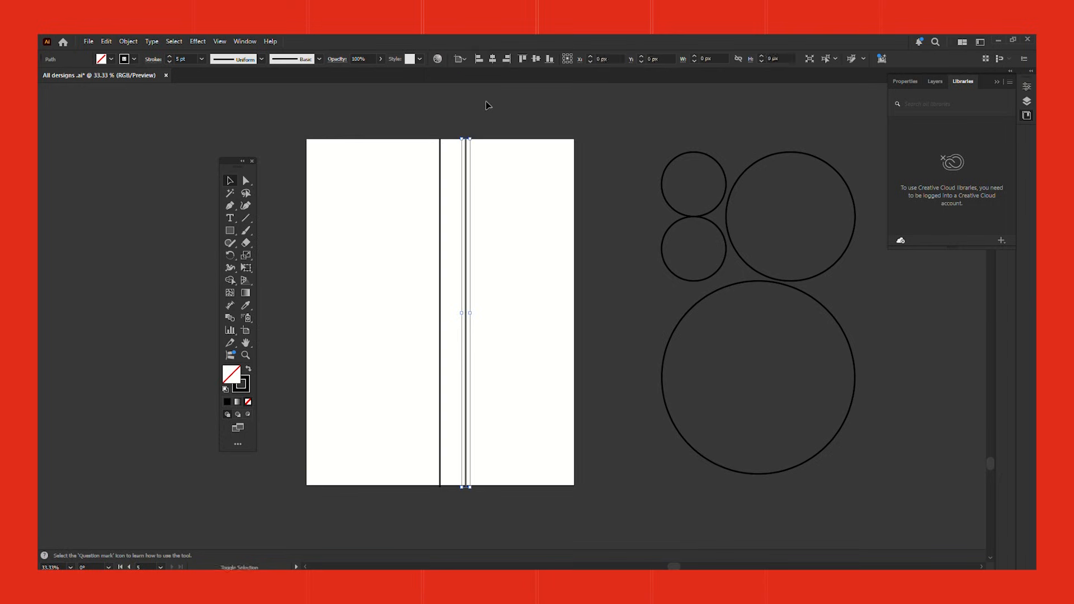
left_click_drag(474, 136, 562, 314, "shift")
left_click(624, 378)
left_click_drag(624, 379, 620, 377)
key("ctrl+s")
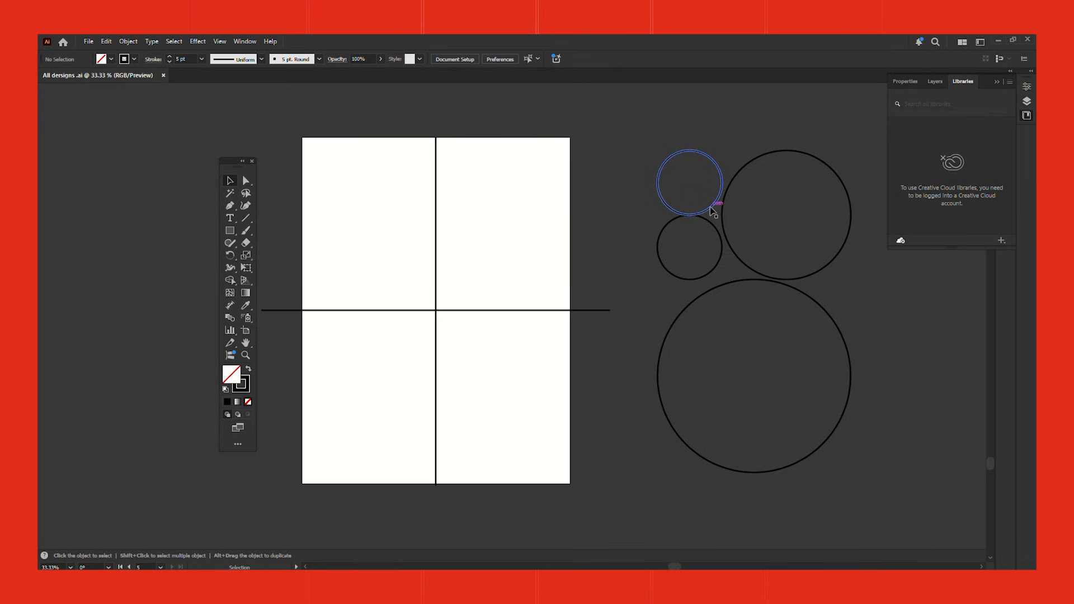
Step: Arrange one small circle centred on the line crossing, with the medium circle below and the large circle above right, both passing through the crossing
left_click_drag(712, 212, 458, 339)
left_click(616, 252)
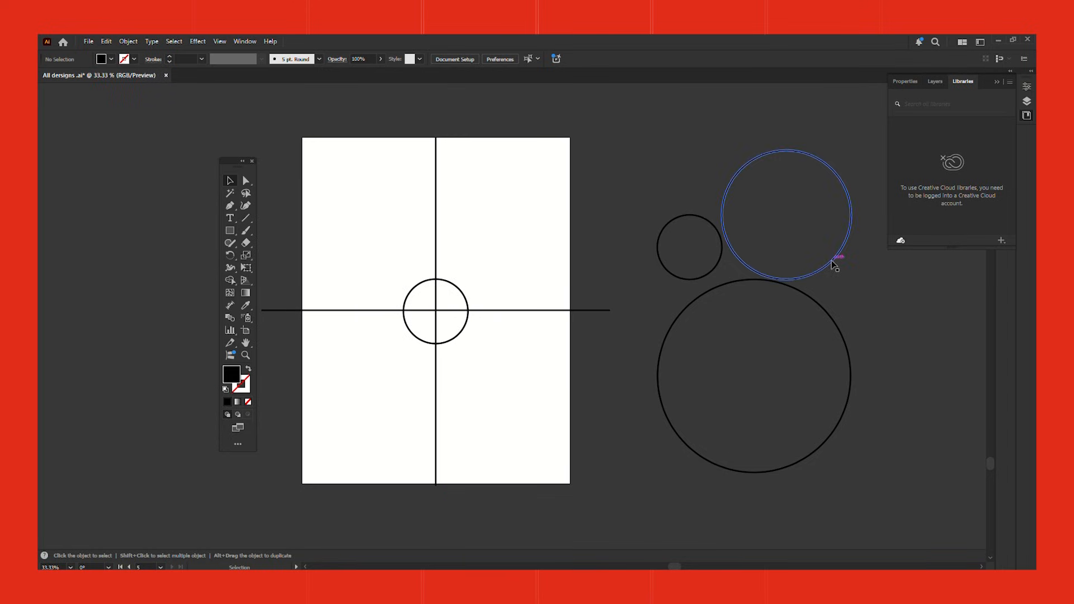
left_click_drag(835, 265, 484, 427)
left_click_drag(484, 427, 484, 426)
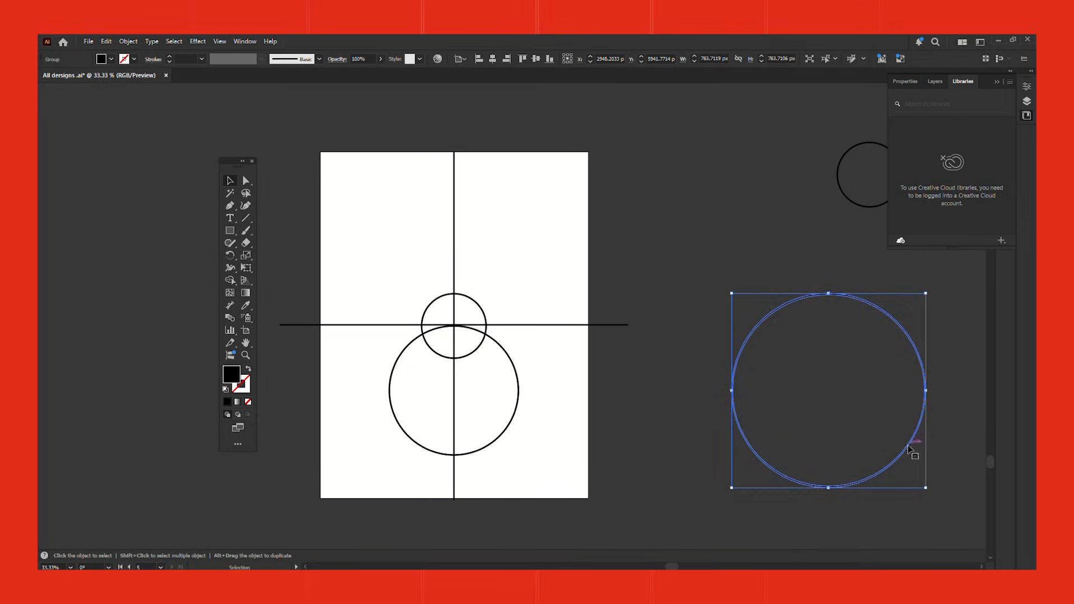
left_click_drag(914, 445, 589, 308)
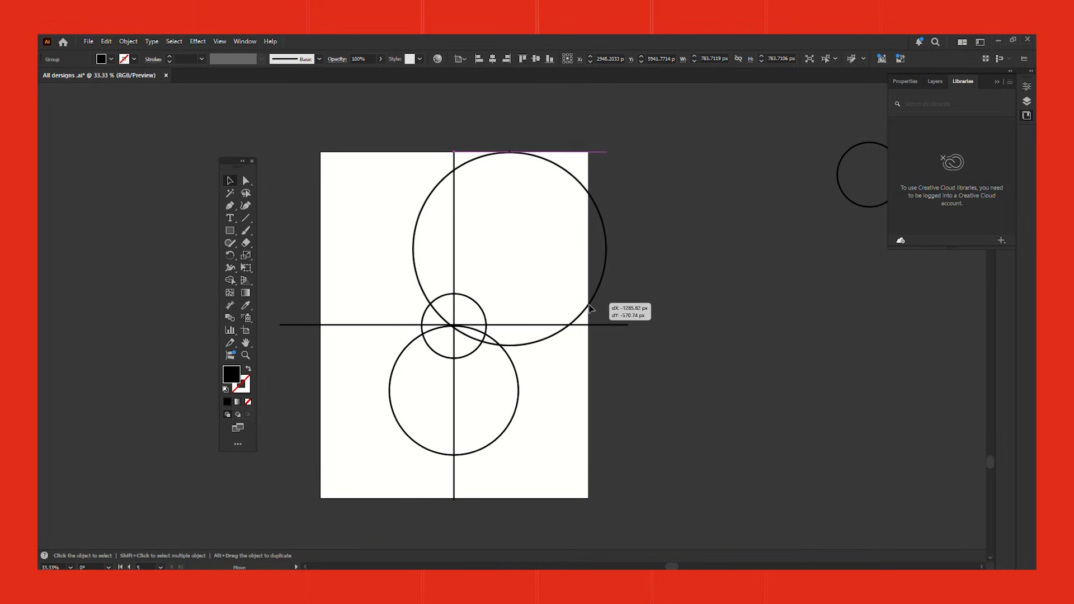
left_click_drag(590, 308, 593, 308)
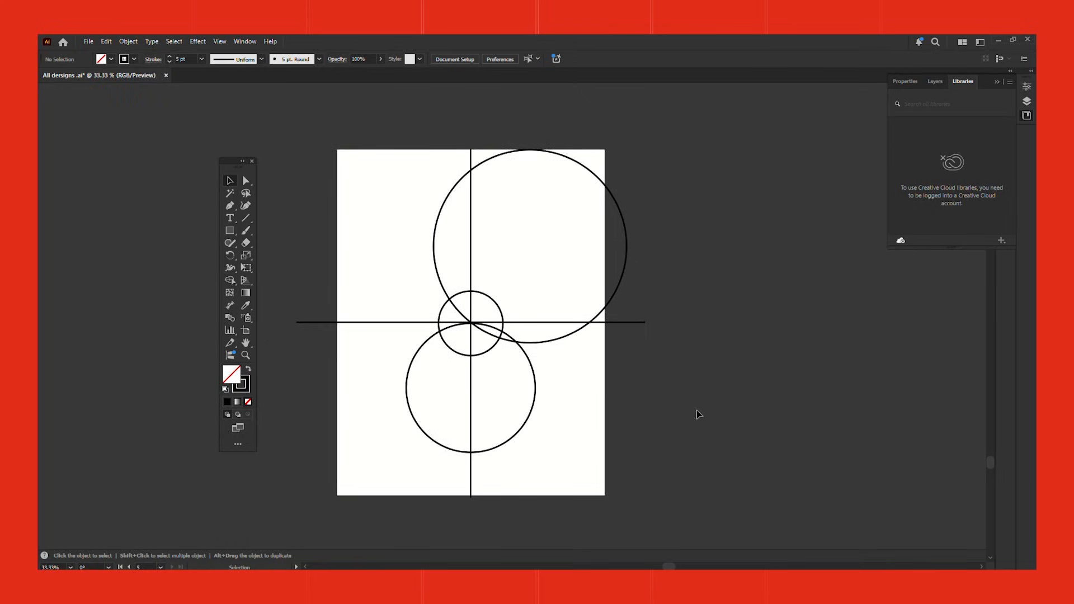
Step: Delete the horizontal and vertical centre lines
left_click(637, 323)
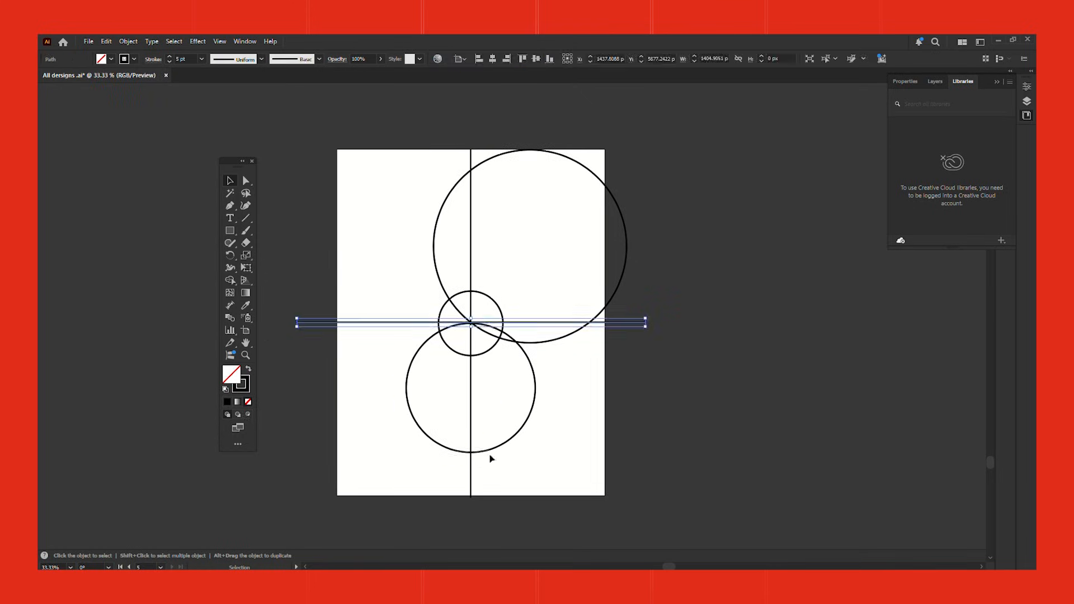
left_click(472, 481, "shift")
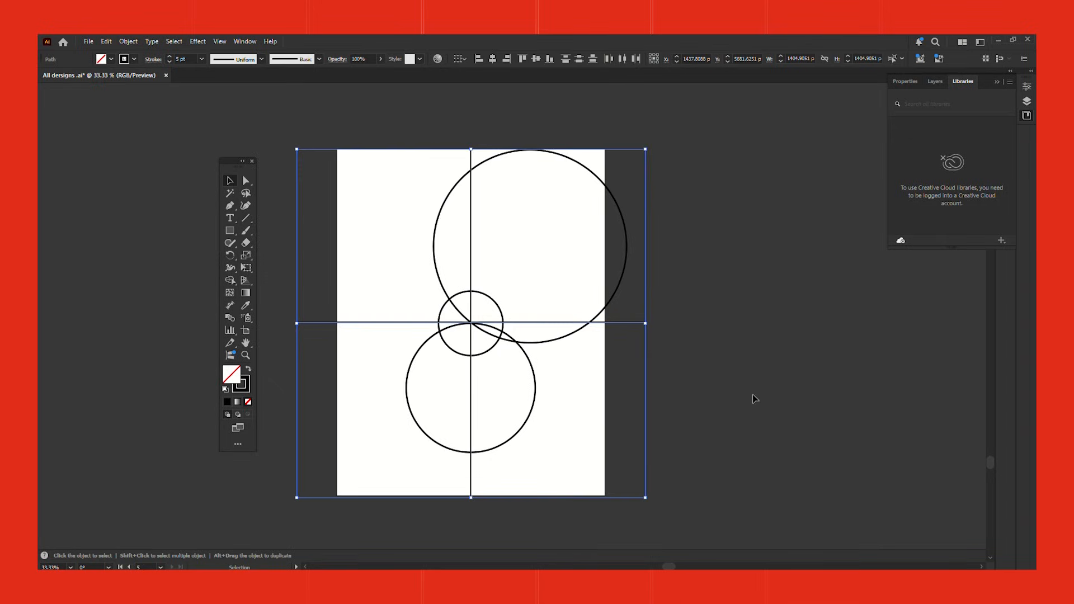
key("Delete")
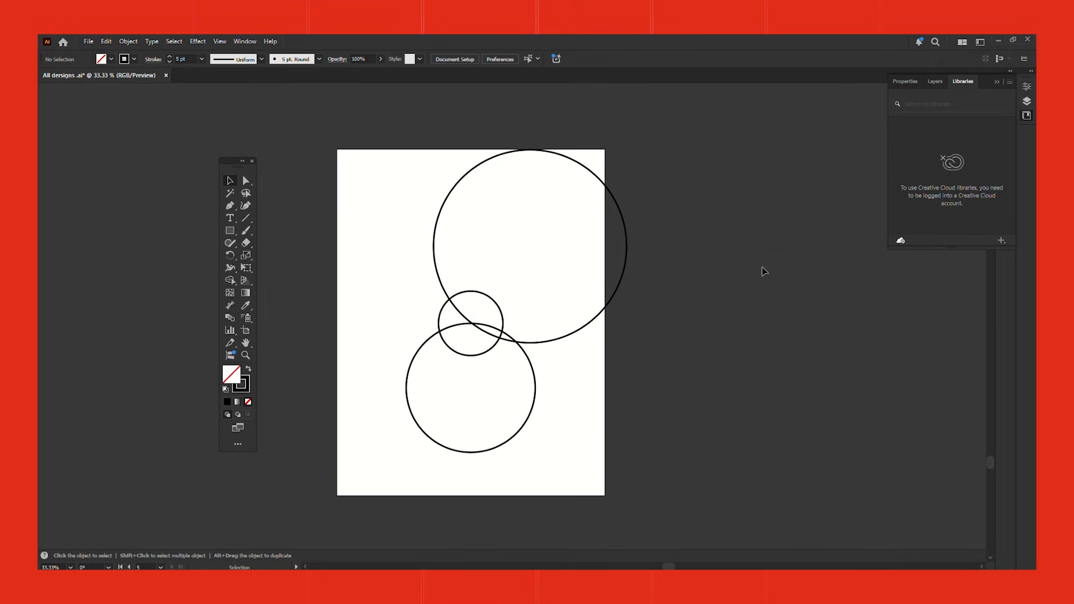
Step: Draw a full-height vertical line on the artboard, tangent to the medium circle's left side
left_click(235, 206)
left_click(405, 149)
left_click(405, 497, "shift")
key("v")
left_click(732, 390)
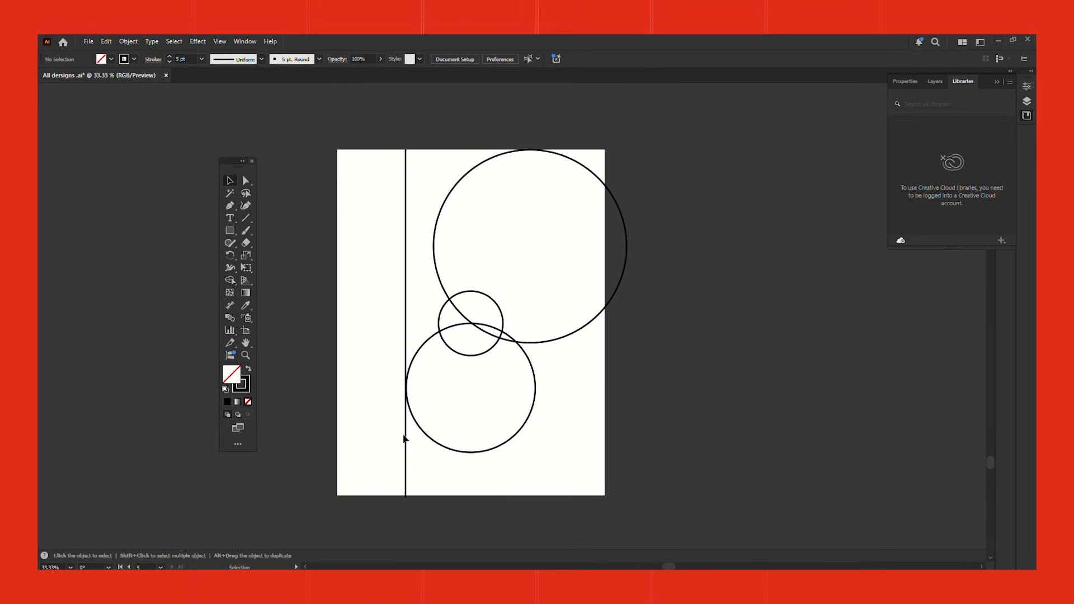
Step: Duplicate the vertical line to the right-hand tangents of the small and medium circles
left_click(407, 472)
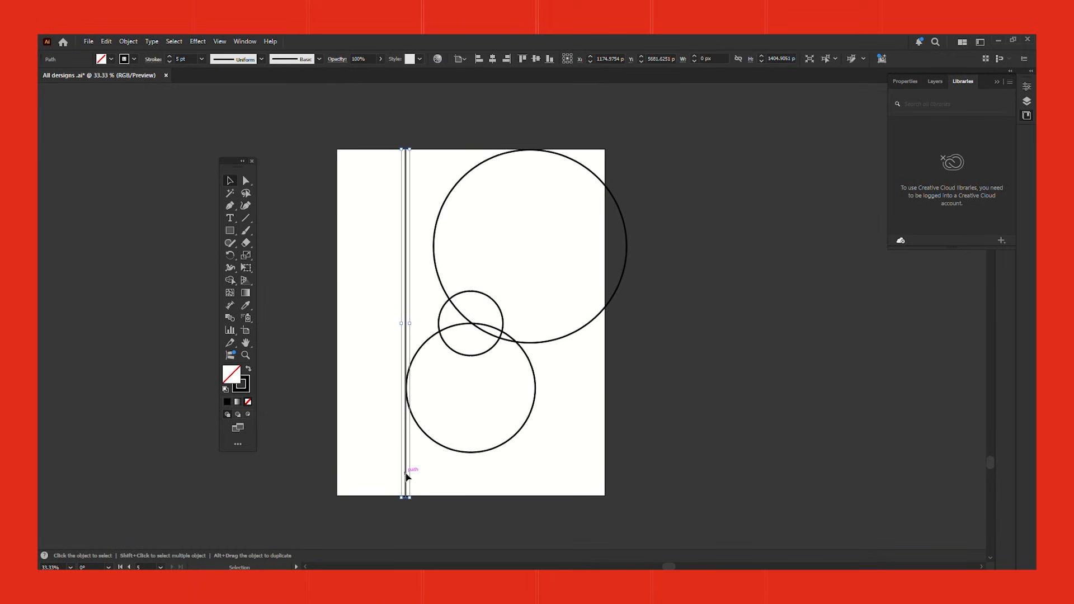
left_click_drag(407, 476, 521, 486)
key("ctrl+shift+a")
key("ctrl+shift+a")
left_click_drag(521, 486, 612, 470)
Step: Add horizontal grid lines at the small circle's top and the medium circle's top and bottom
left_click_drag(619, 137, 618, 383)
key("ctrl+equal")
mouse_move(686, 332)
left_mouse_down()
mouse_move(646, 423)
mouse_move(694, 430)
mouse_move(694, 340)
mouse_move(706, 333)
left_mouse_up()
key("ctrl+minus")
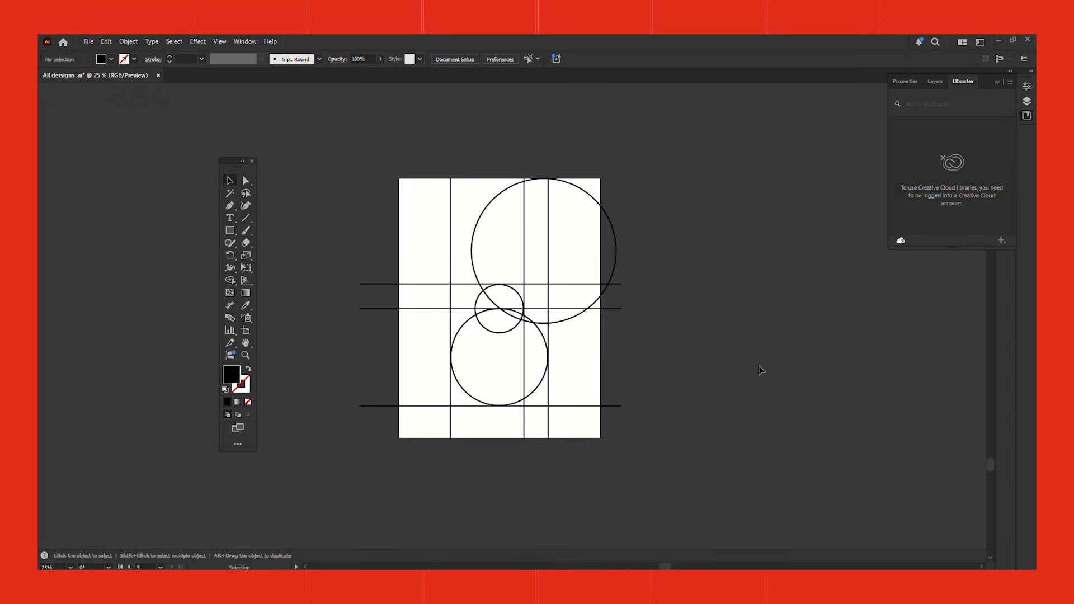
Step: Select the three circles and move them off the artboard to its right, leaving only the grid lines
left_click(564, 319)
left_click(506, 335, "shift")
left_click(541, 392, "shift")
left_click_drag(537, 388, 827, 392)
left_click(686, 410)
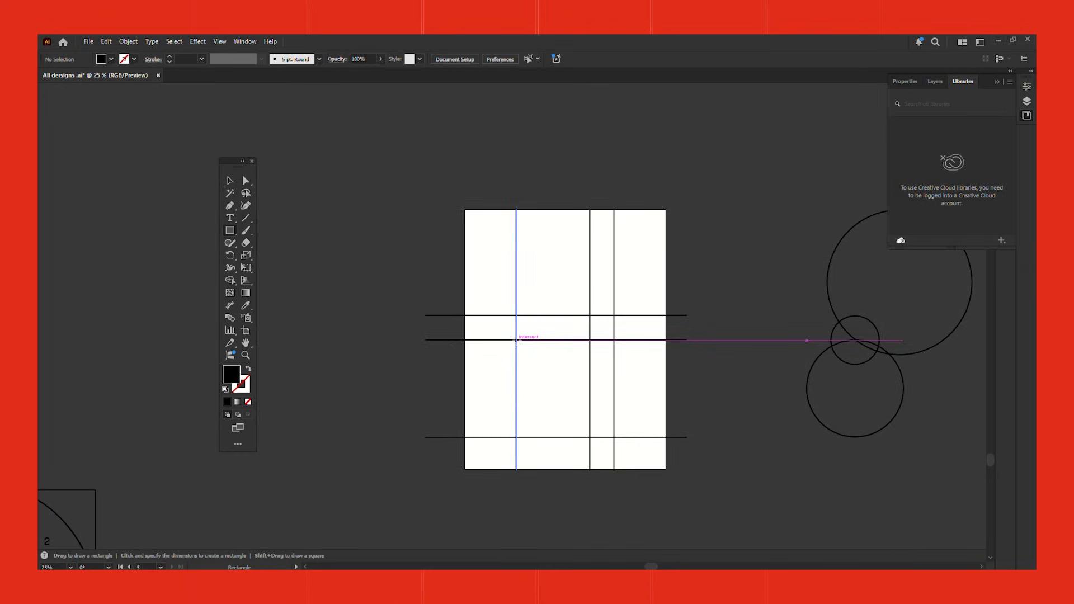
Step: Draw a rectangle about 803 by 691 px from the left line's middle grid intersection to the artboard's lower-right corner, filled with grey 9b9b9b
mouse_move(516, 340)
left_mouse_down()
mouse_move(662, 454)
mouse_move(666, 470)
left_mouse_up()
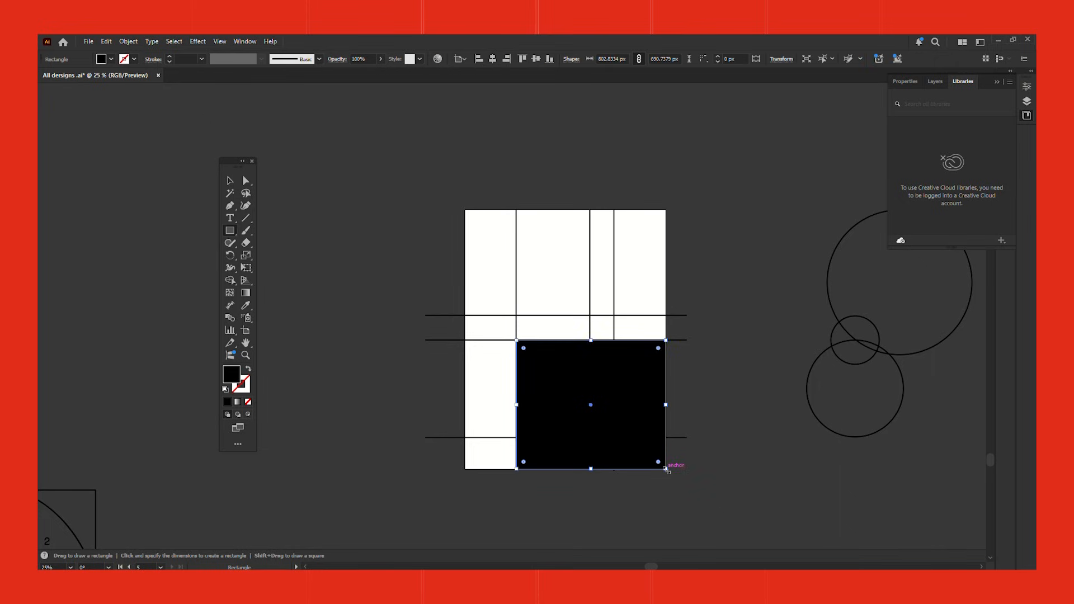
double_click(233, 376)
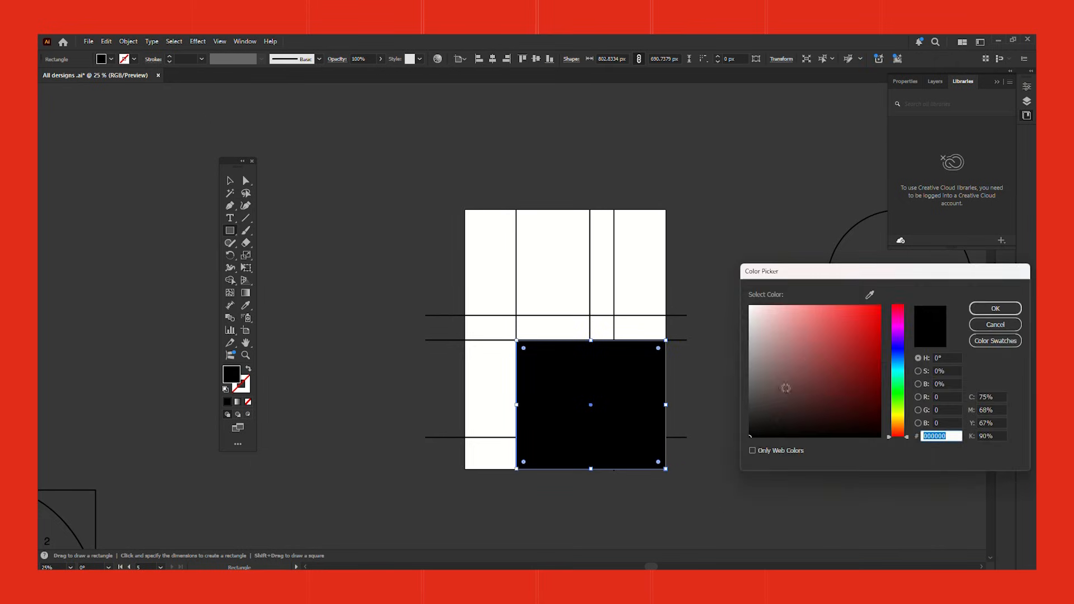
left_click_drag(760, 428, 740, 356)
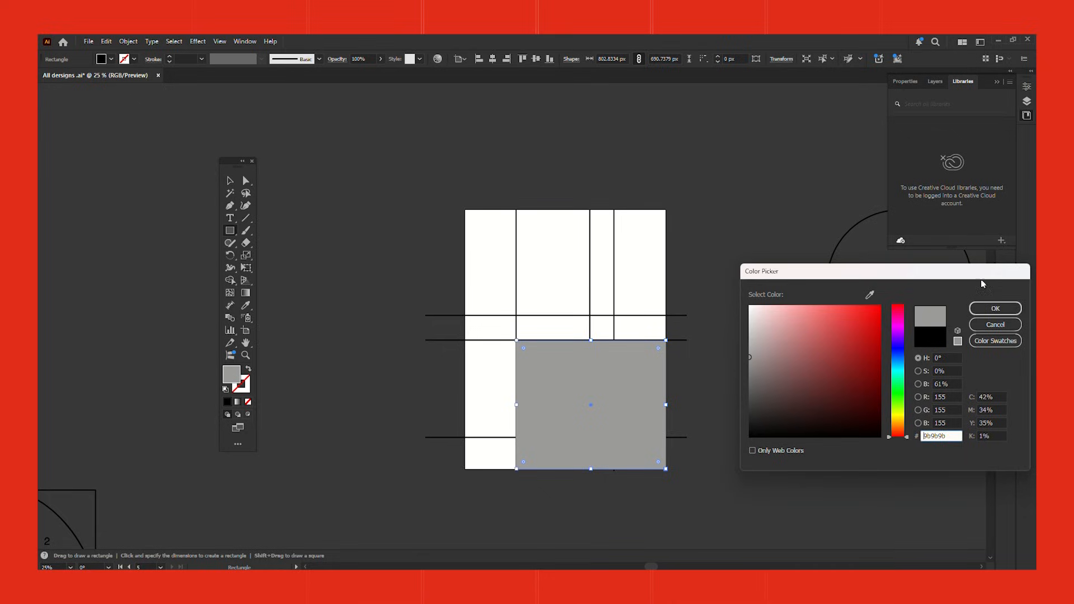
left_click(995, 308)
left_click(230, 181)
Step: Duplicate the grey rectangle to the artboard's upper-left corner and resize it to fill that grid cell
left_click(592, 141)
left_click(576, 418)
left_click_drag(593, 426, 537, 263)
scroll(495, 286, "up", 2)
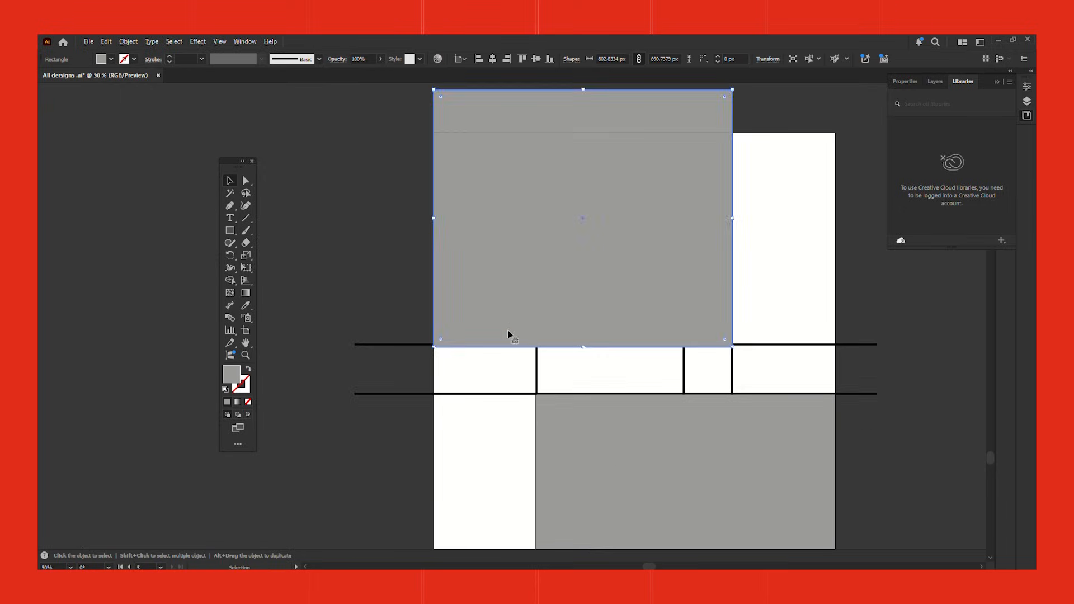
left_click_drag(583, 89, 583, 132)
left_click_drag(733, 238, 536, 239)
left_click(376, 257)
scroll(376, 257, "down", 1)
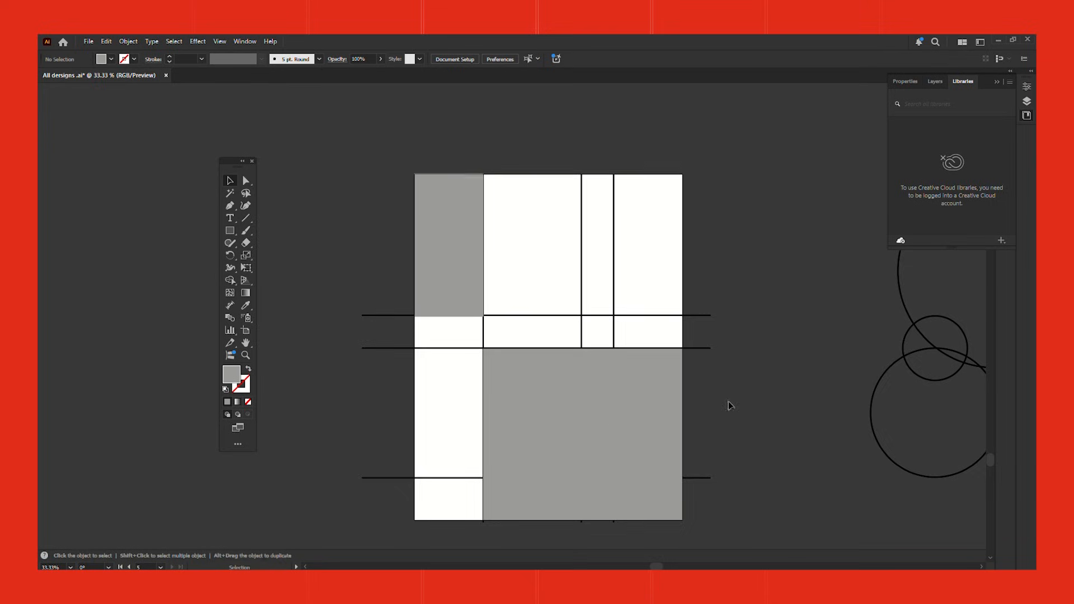
scroll(694, 411, "down", 1)
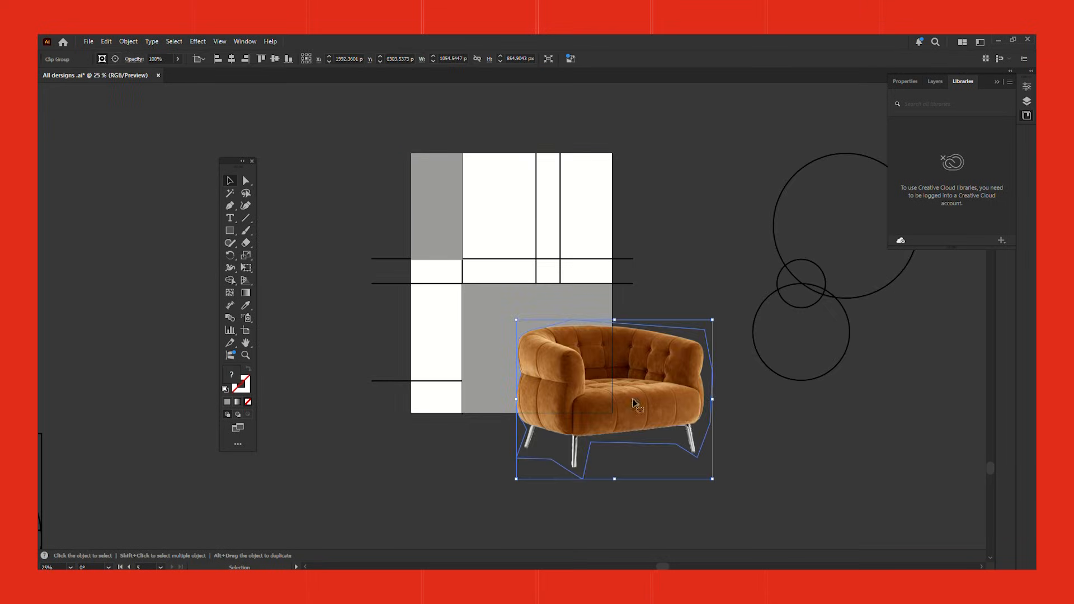
Step: Position the orange armchair image over the large grey rectangle and bring the rectangle to the front
left_click_drag(643, 398, 585, 380)
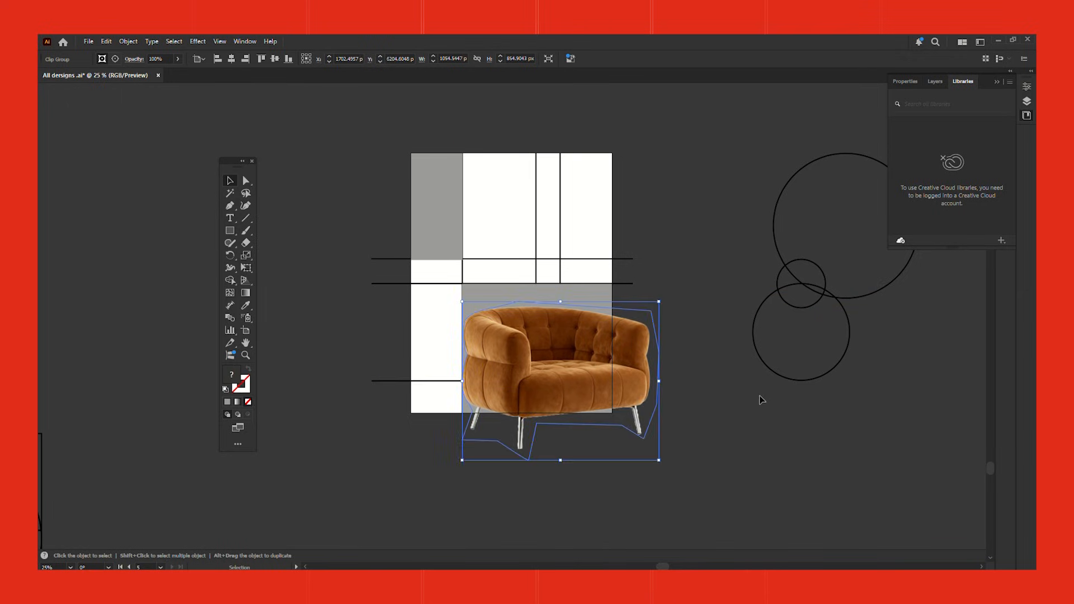
left_click(574, 299)
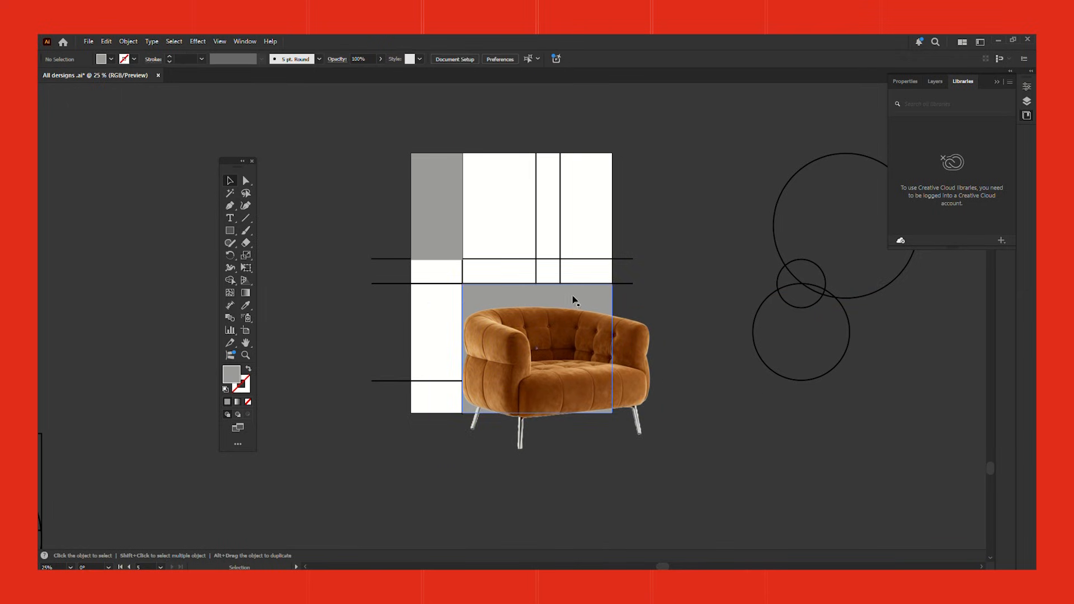
right_click(546, 287)
mouse_move(613, 518)
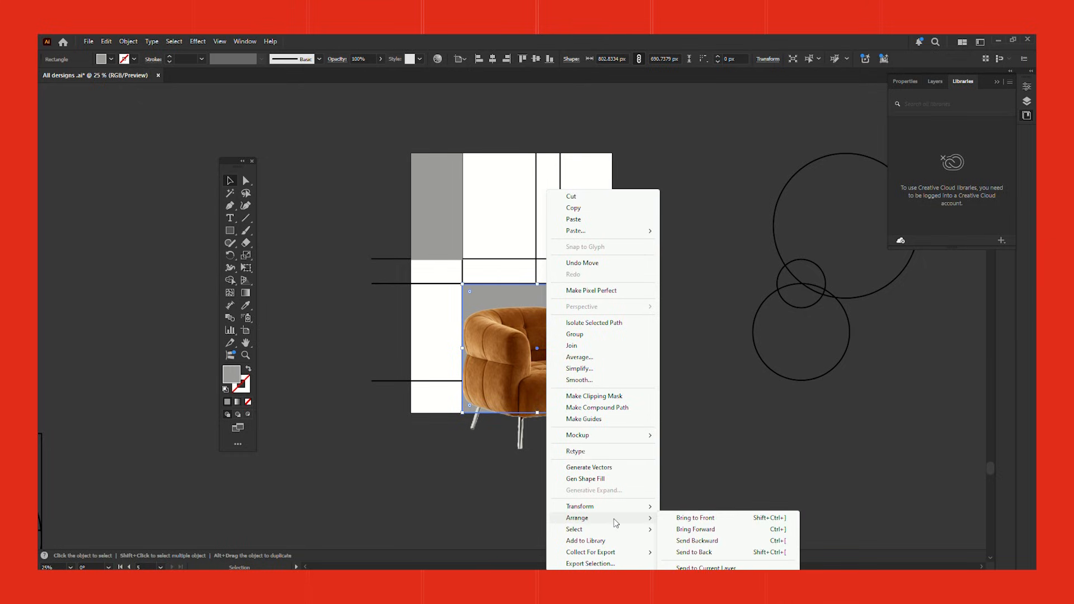
left_click(695, 518)
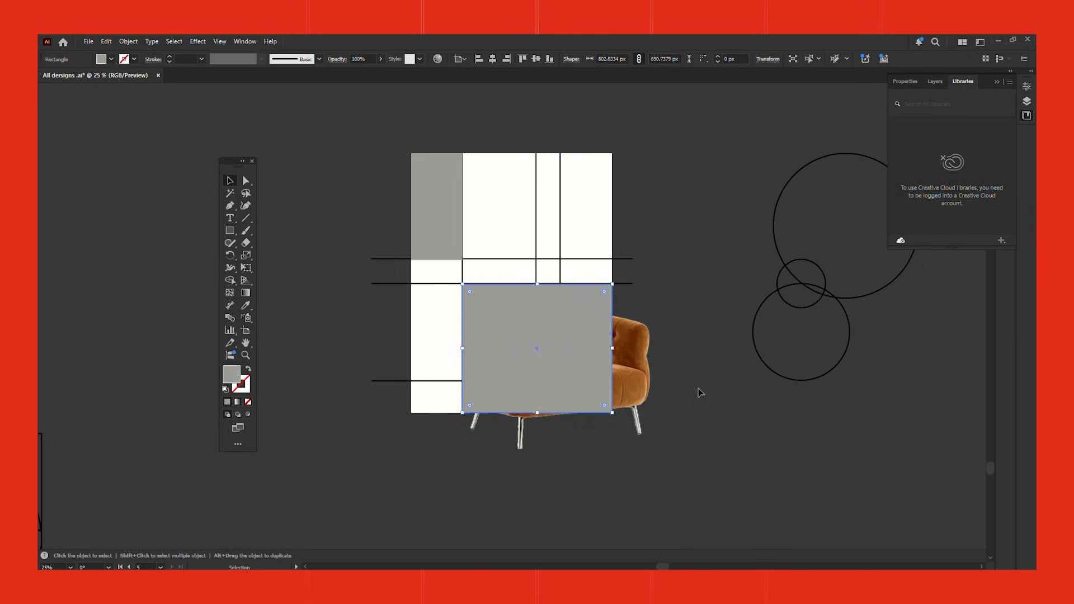
Step: Mask the armchair image inside the large grey rectangle with a clipping mask
left_click(635, 377)
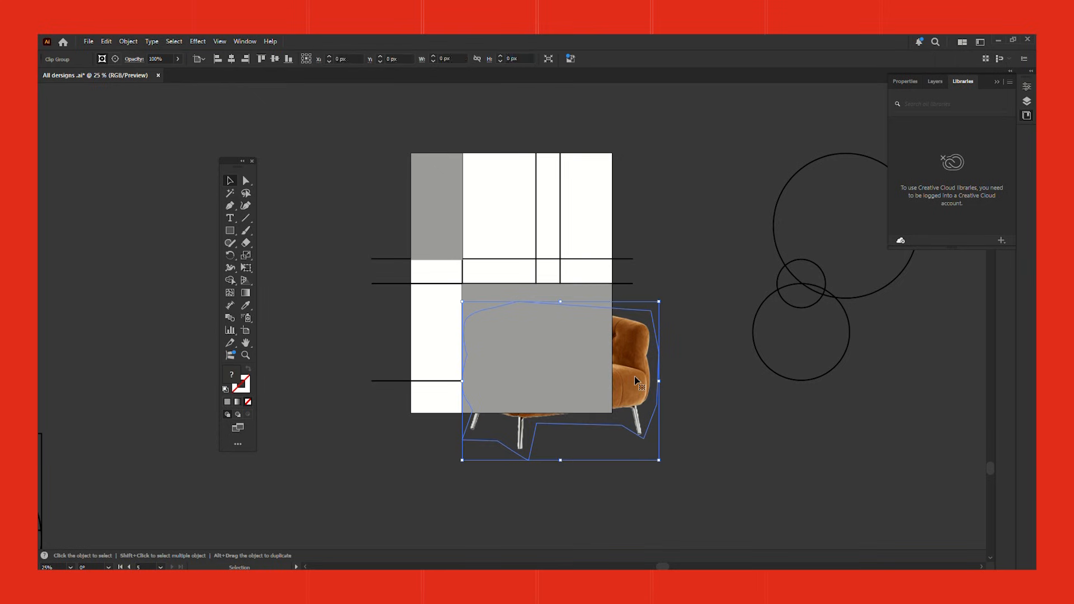
left_click(569, 354, "shift")
right_click(569, 353)
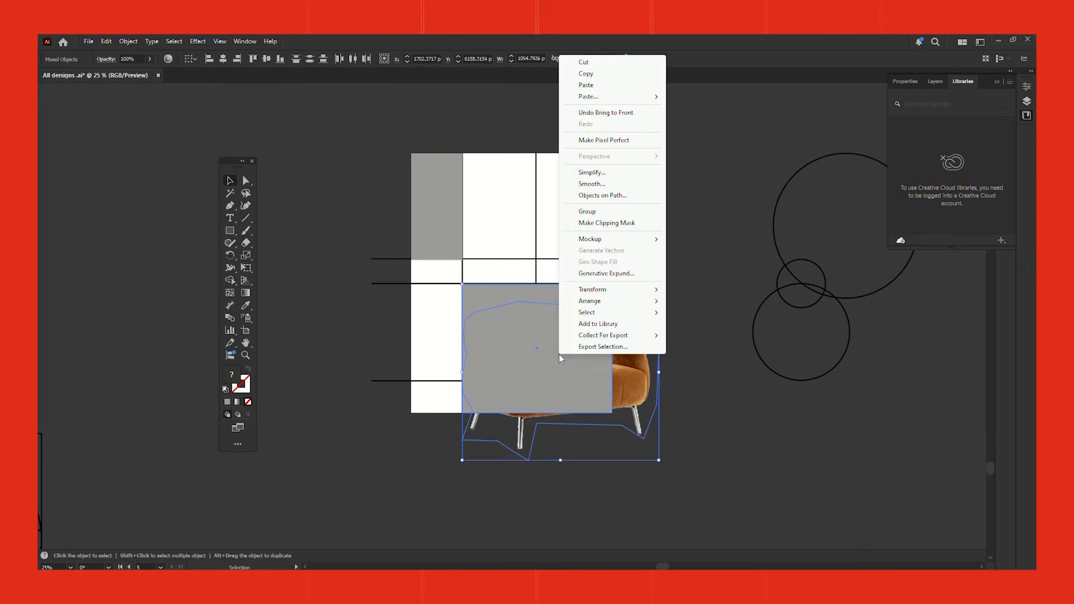
left_click(618, 221)
Step: Paste another armchair image over the upper-left grey rectangle and bring that rectangle to the front
key("ctrl+v")
left_click_drag(557, 320, 582, 268)
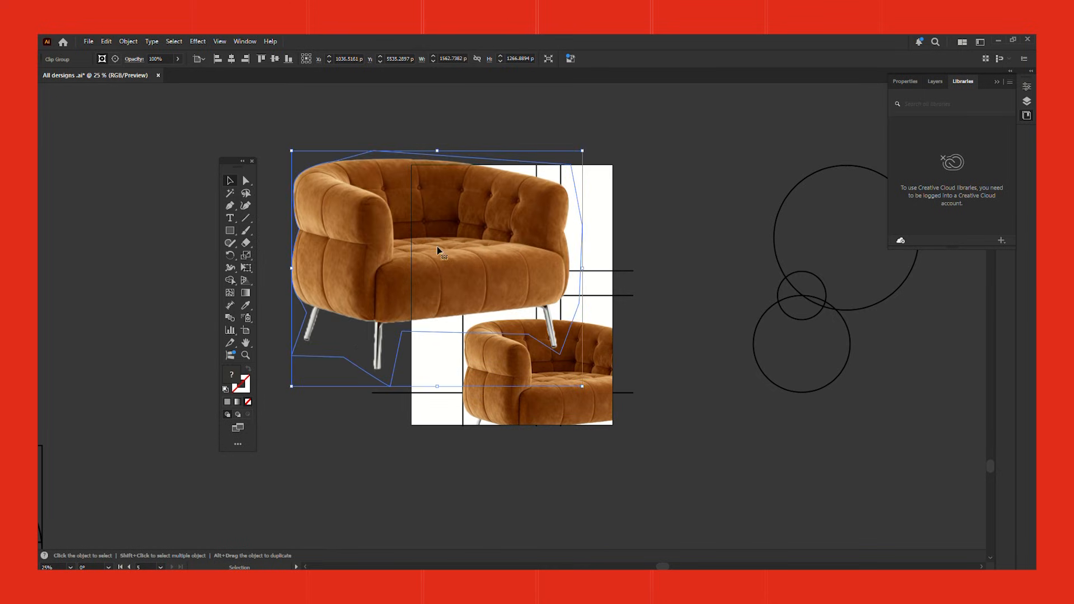
right_click(438, 190)
mouse_move(547, 260)
left_mouse_down()
mouse_move(370, 260)
mouse_move(411, 278)
mouse_move(546, 271)
left_mouse_up()
mouse_move(481, 518)
left_click(614, 519)
Step: Mask the second armchair image inside the upper-left grey rectangle with a clipping mask
left_click(442, 226, "shift")
right_click(440, 222)
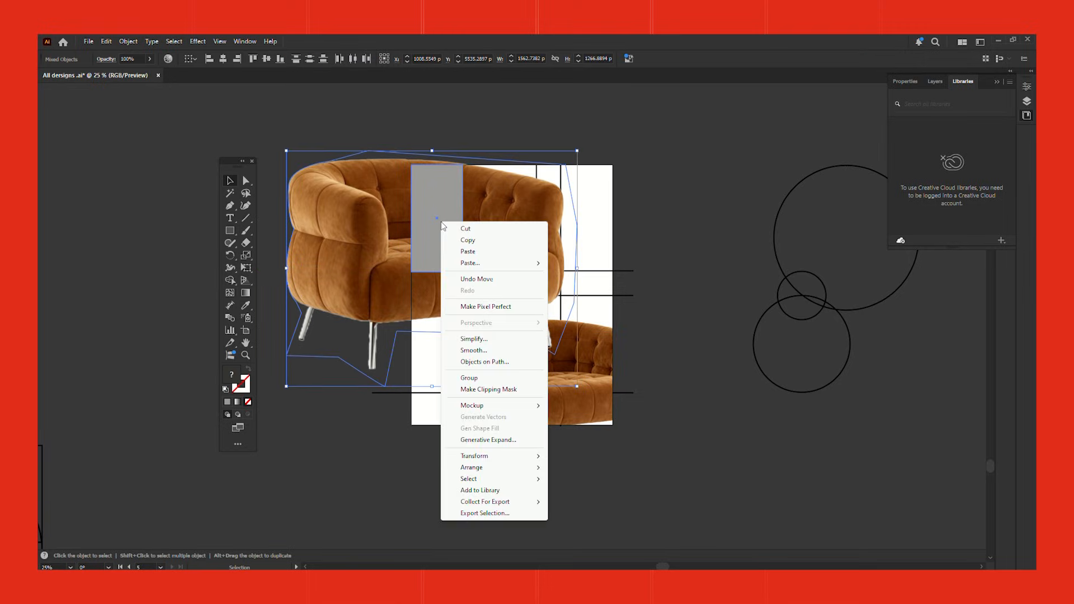
left_click(510, 390)
left_click(709, 314)
key("ctrl+equal")
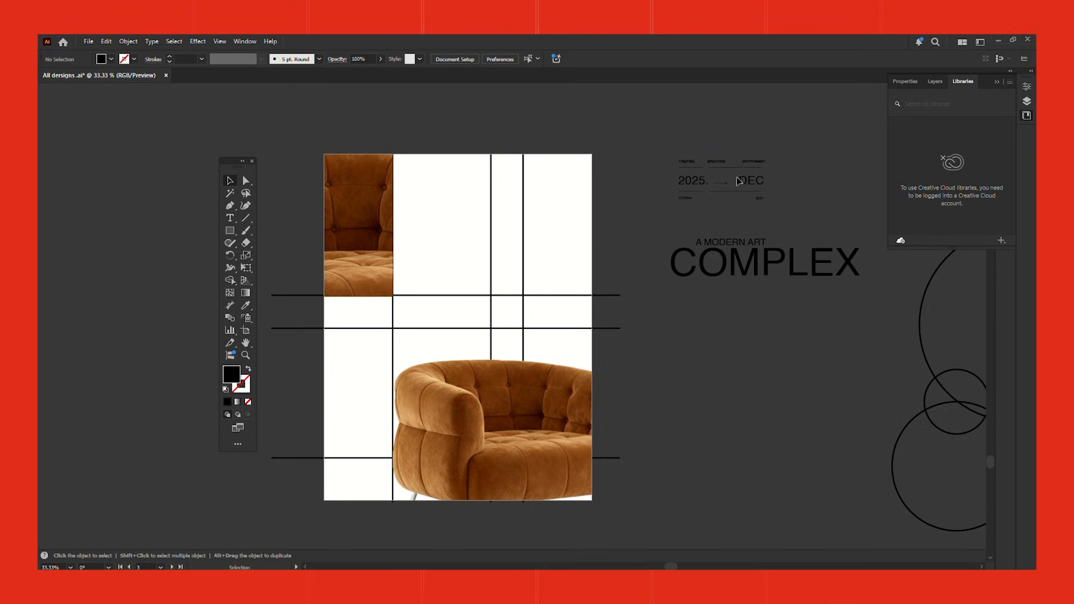
Step: Move the "A MODERN ART COMPLEX" title onto the artboard, directly above the large armchair and starting at the left vertical grid line
left_click_drag(753, 416, 813, 422)
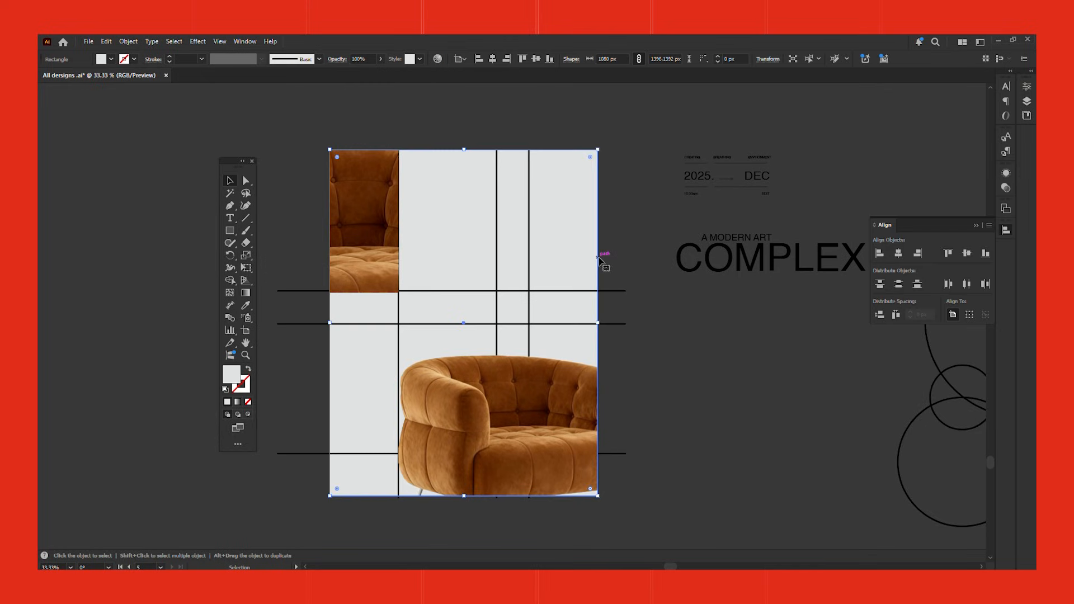
left_click_drag(807, 259, 529, 350)
key("ctrl+equal")
key("ctrl+equal")
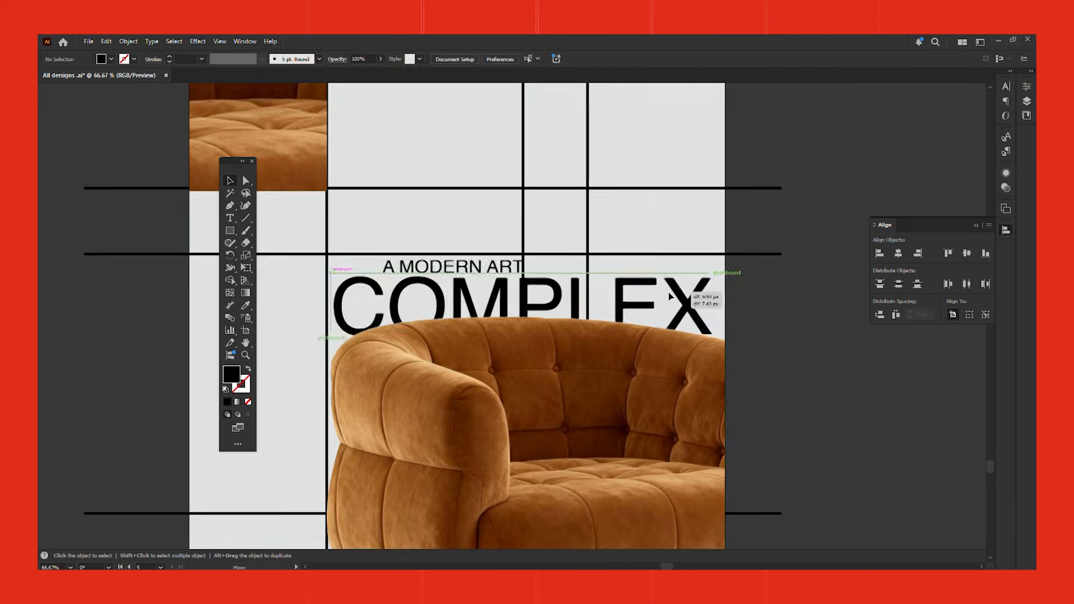
left_click(864, 362)
left_click_drag(863, 410, 803, 350)
scroll(576, 314, "down", 1)
double_click(590, 342)
left_click_drag(588, 330, 589, 335)
left_click(849, 359)
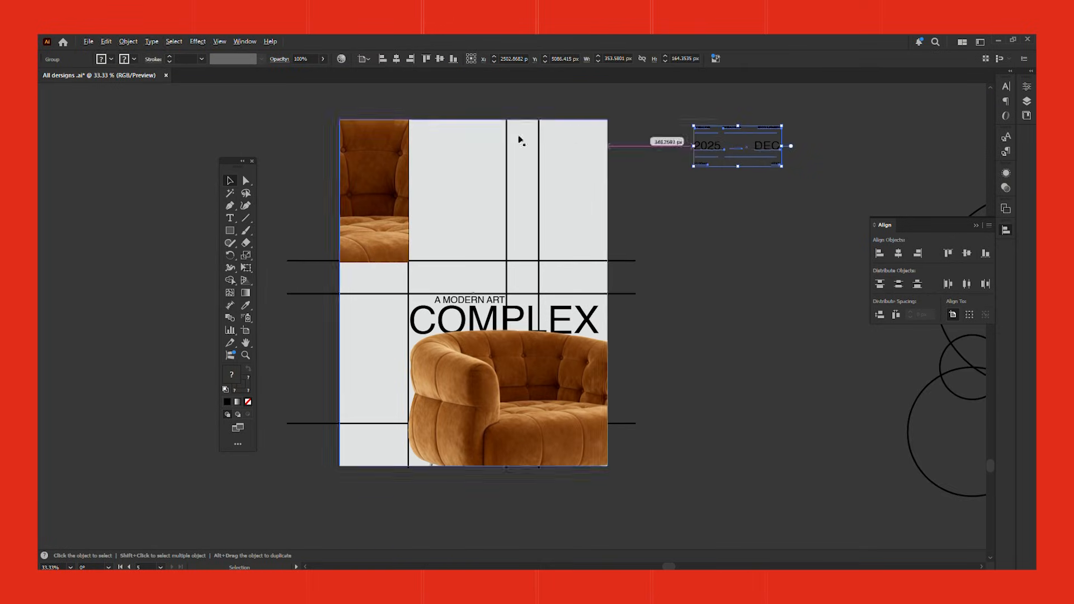
Step: Move the "2025. DEC" information block to the top of the artboard, in the column beside the upper-left armchair picture
scroll(503, 134, "up", 1)
left_click_drag(823, 155, 408, 169)
left_click_drag(486, 171, 486, 159)
left_click(887, 167)
scroll(556, 251, "down", 1)
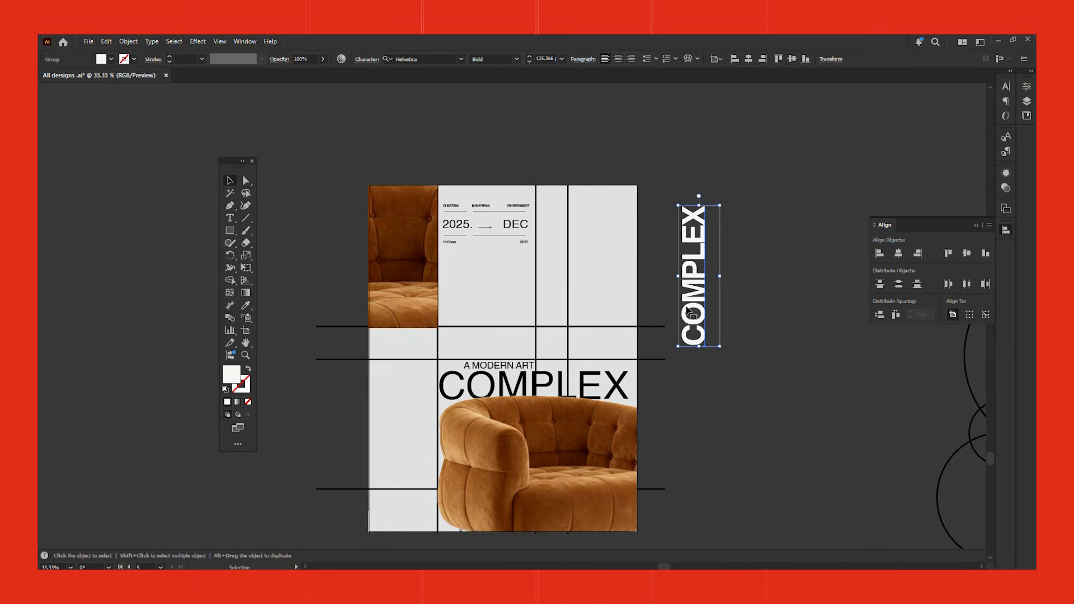
Step: Position a large white vertical "COMPLEX" text over the artboard's upper-right grid column
left_click_drag(721, 348, 710, 311)
left_click_drag(689, 267, 610, 239)
left_click_drag(634, 283, 740, 400)
left_click_drag(627, 312, 609, 206)
left_click(819, 277)
Step: Draw a white rectangle filling the upper-right grid cell over the vertical text
left_click(310, 230)
left_click(230, 231)
mouse_move(562, 141)
left_mouse_down()
mouse_move(643, 319)
mouse_move(644, 291)
left_mouse_up()
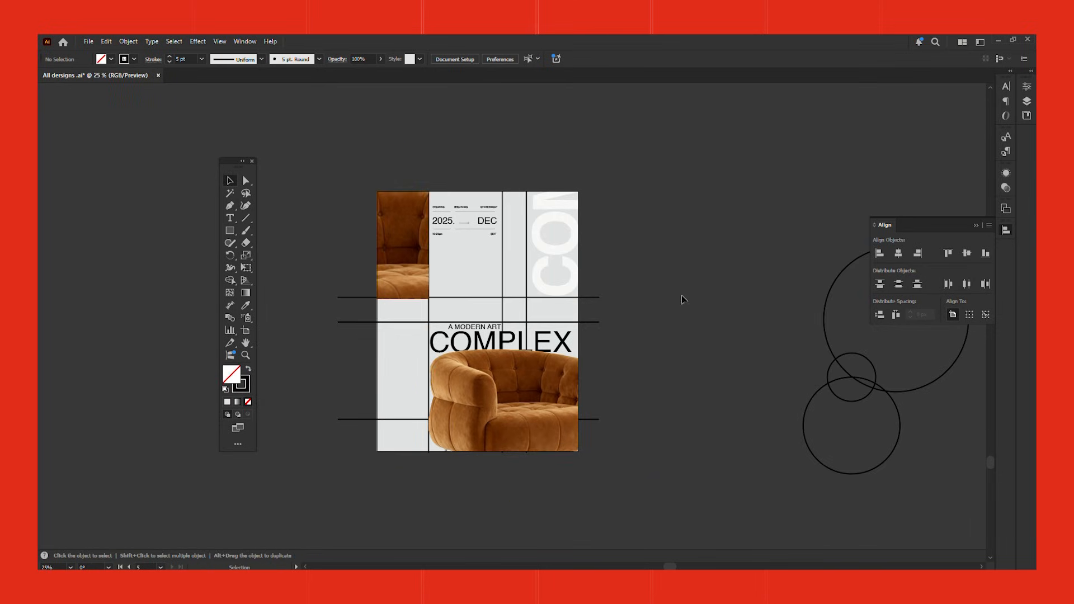
Step: Move the three construction circles to the empty canvas to the right of the poster
left_click_drag(391, 322, 719, 330)
key("ctrl+equal")
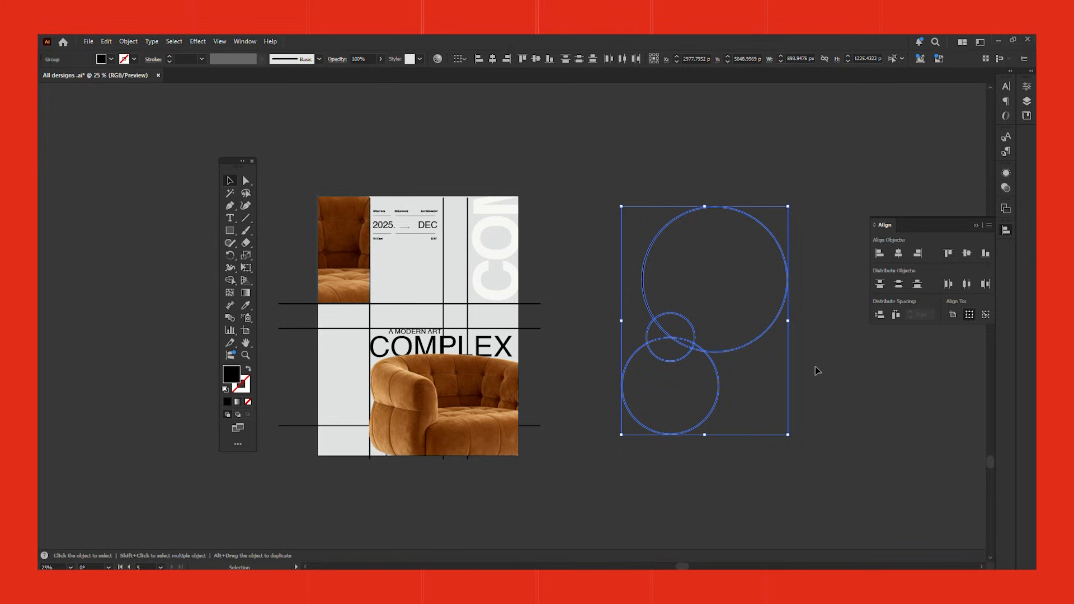
left_click(922, 407)
scroll(873, 402, "up", 1)
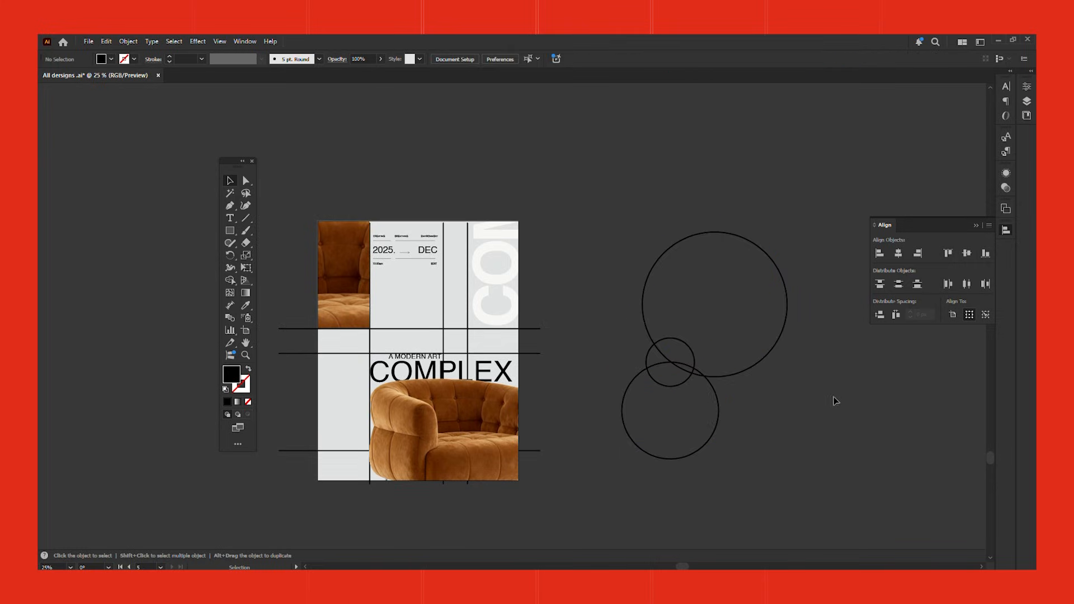
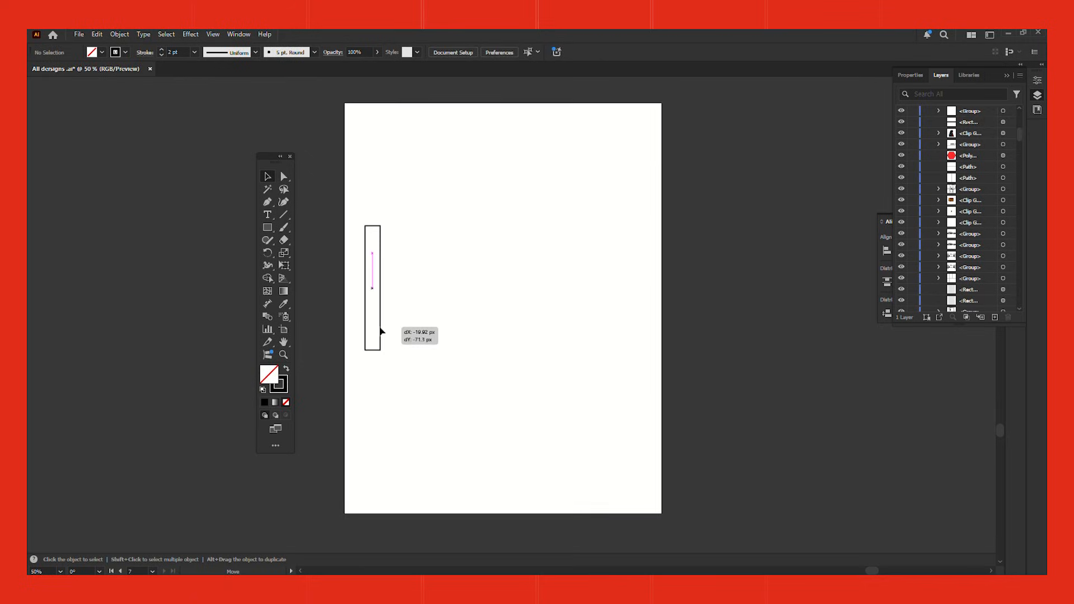
Step: Duplicate the narrow vertical rectangle edge to edge across the artboard to form a row of 18 equal strips
left_click(400, 327)
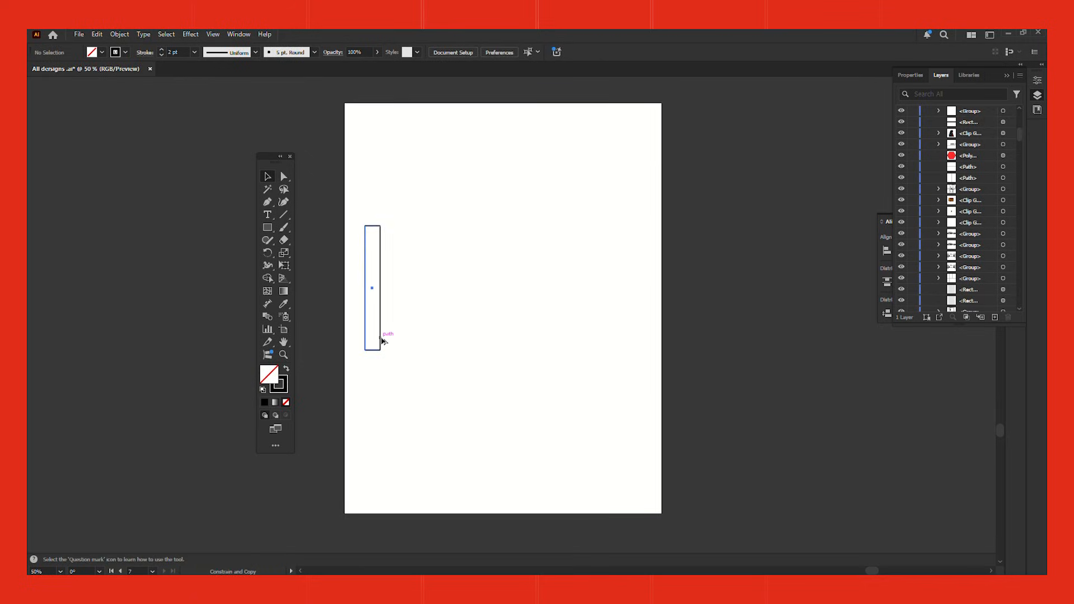
left_click_drag(382, 339, 397, 342)
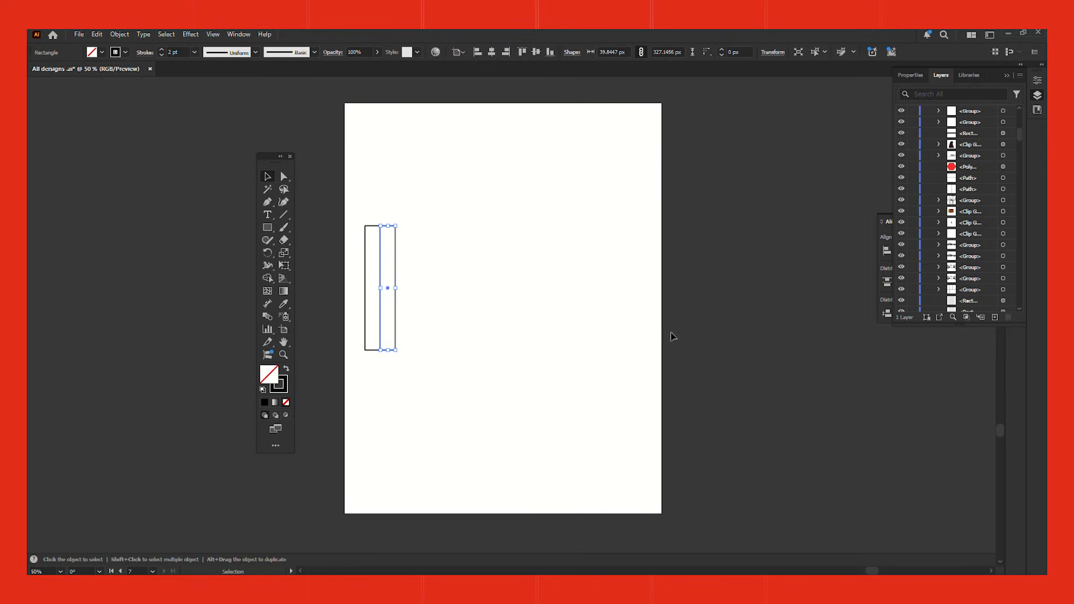
key("a")
key("ctrl+d")
key("ctrl+d")
key("ctrl+d")
key("ctrl+d")
key("ctrl+d")
key("ctrl+d")
key("ctrl+d")
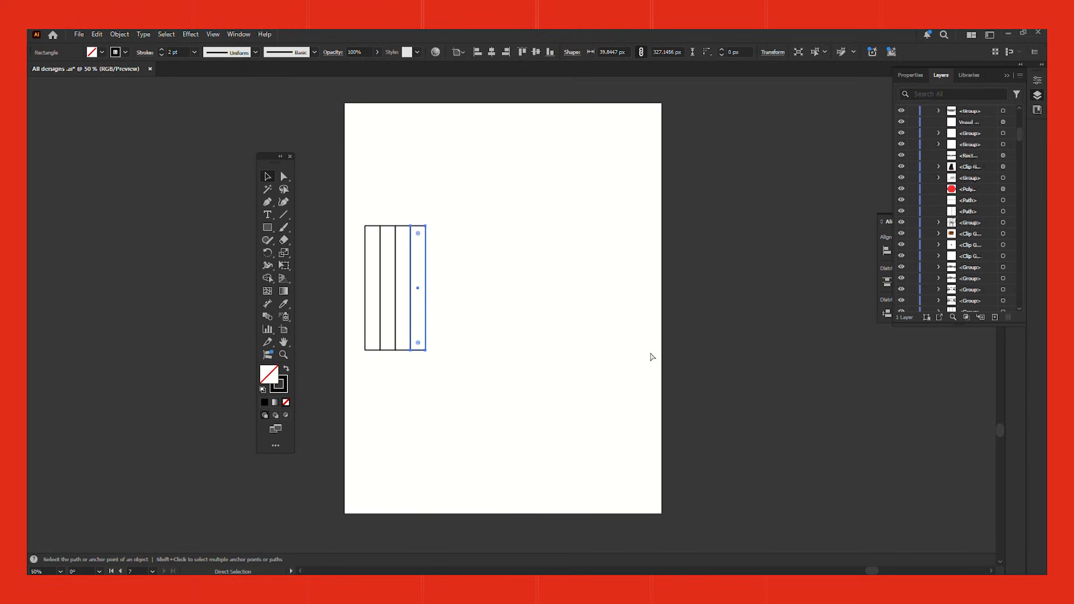
key("v")
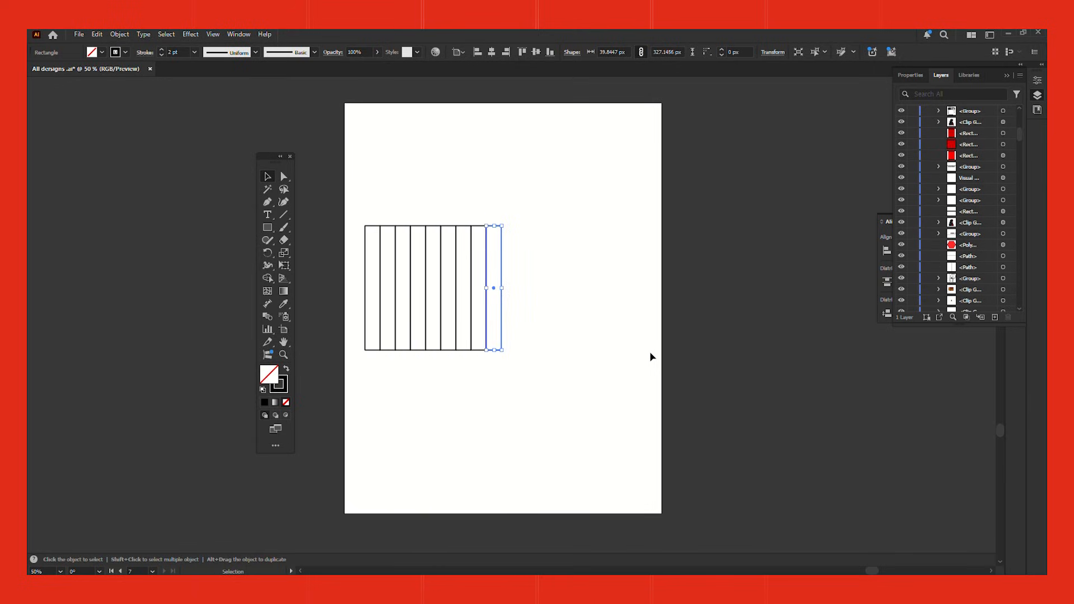
key("ctrl+d")
key("ctrl+d")
key("ctrl+d")
key("ctrl+d")
key("ctrl+d")
key("ctrl+d")
key("ctrl+d")
key("ctrl+d")
key("ctrl+d")
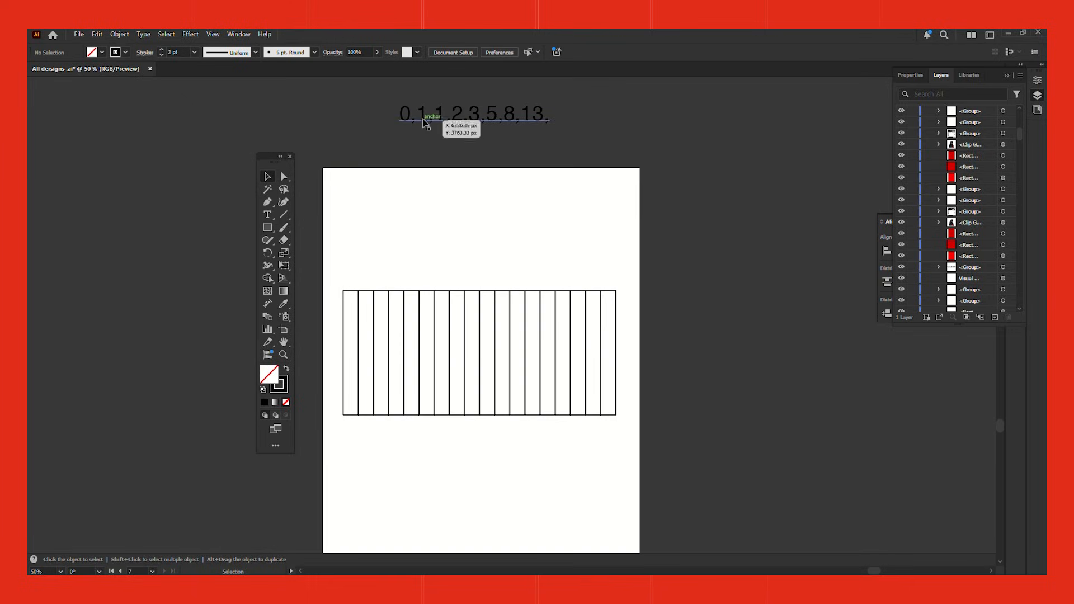
Step: Stagger the row of strips downward from its left end, separating off groups of one, two and three strips
left_click_drag(368, 290, 636, 432)
left_click_drag(588, 378, 597, 410)
left_click(687, 432)
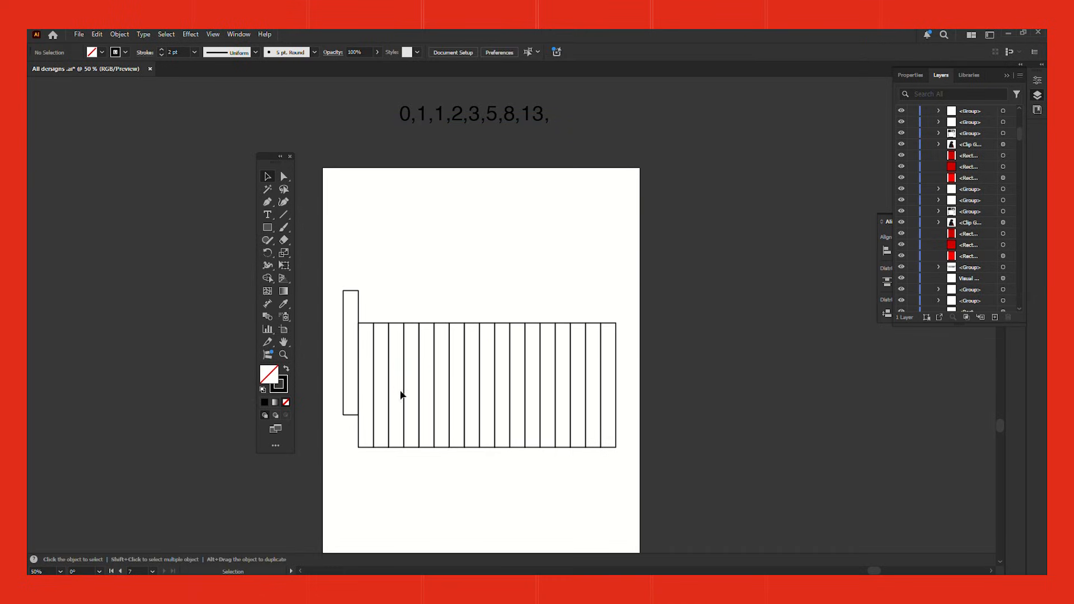
left_click_drag(466, 356, 642, 455)
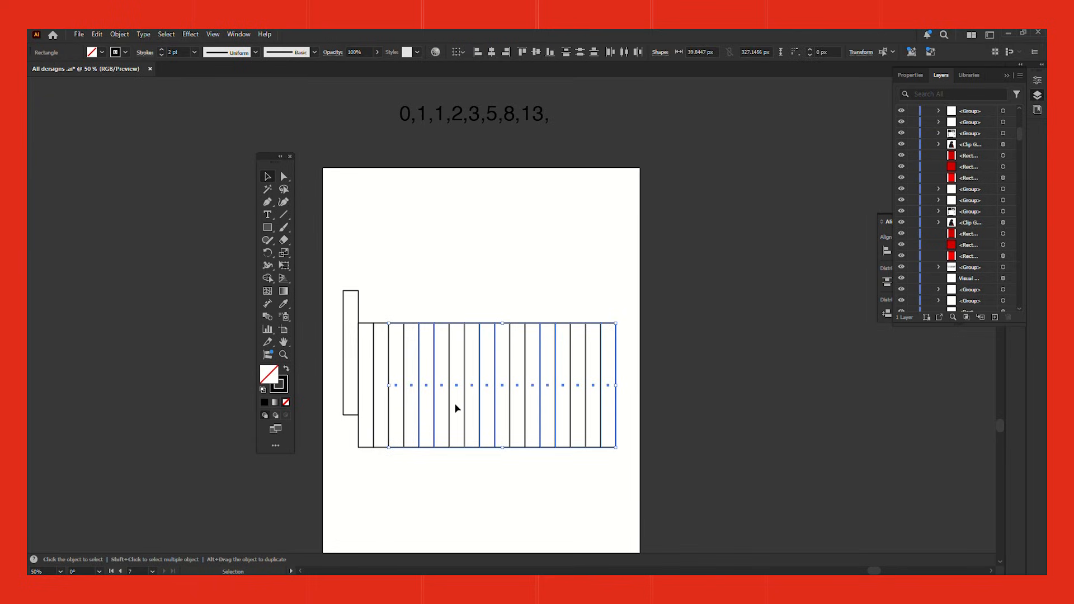
left_click_drag(464, 406, 476, 451)
left_click(496, 305)
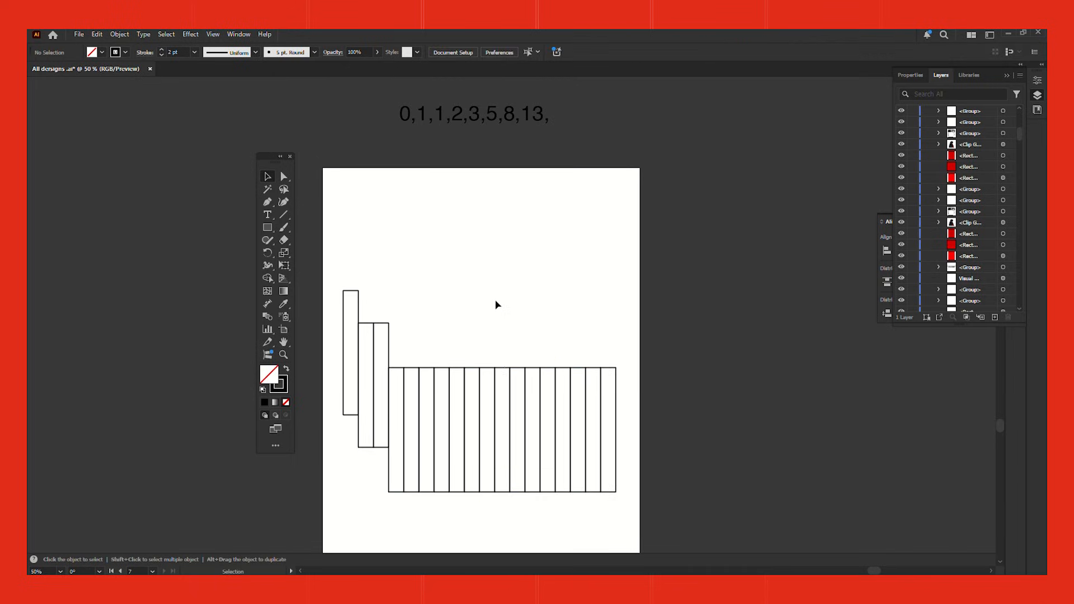
left_click_drag(574, 436, 575, 487)
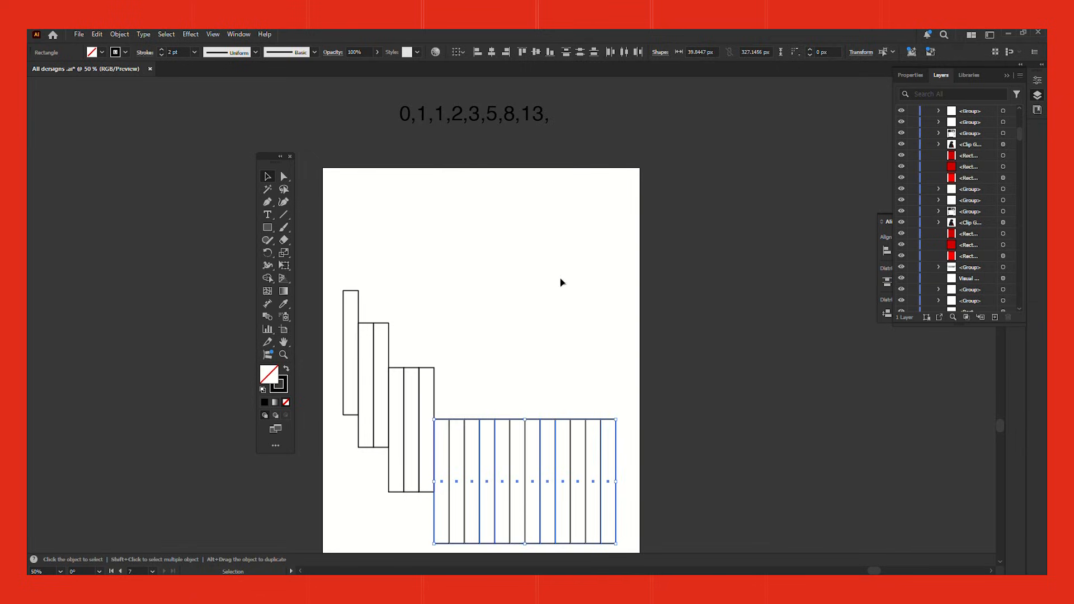
left_click(596, 343)
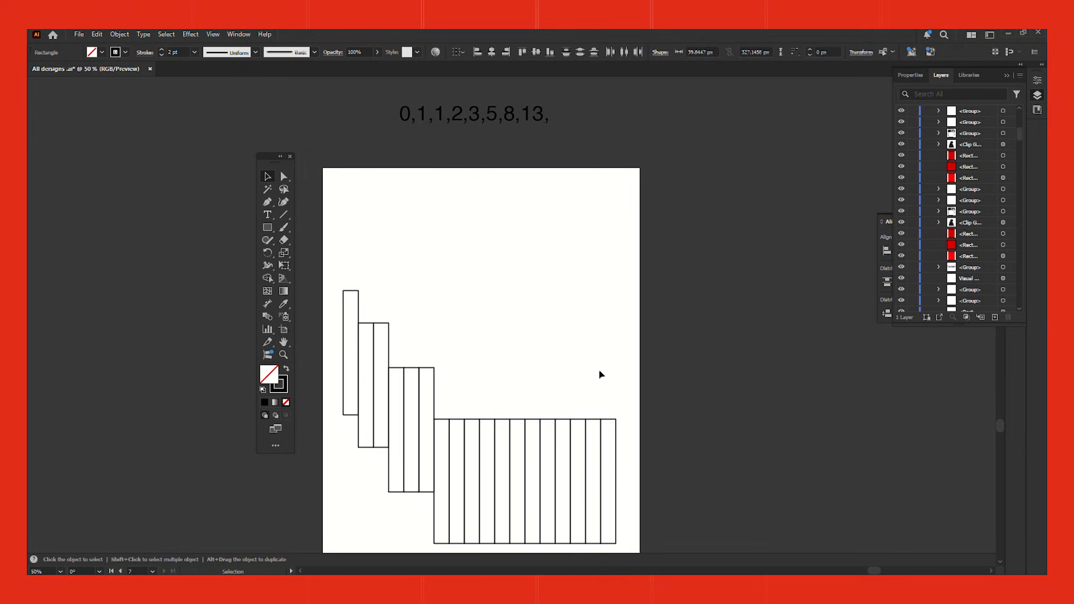
Step: Lower the strips after the next group of five, and duplicate the last strip to complete a group of eight
scroll(597, 352, "down", 2)
scroll(588, 322, "up", 1)
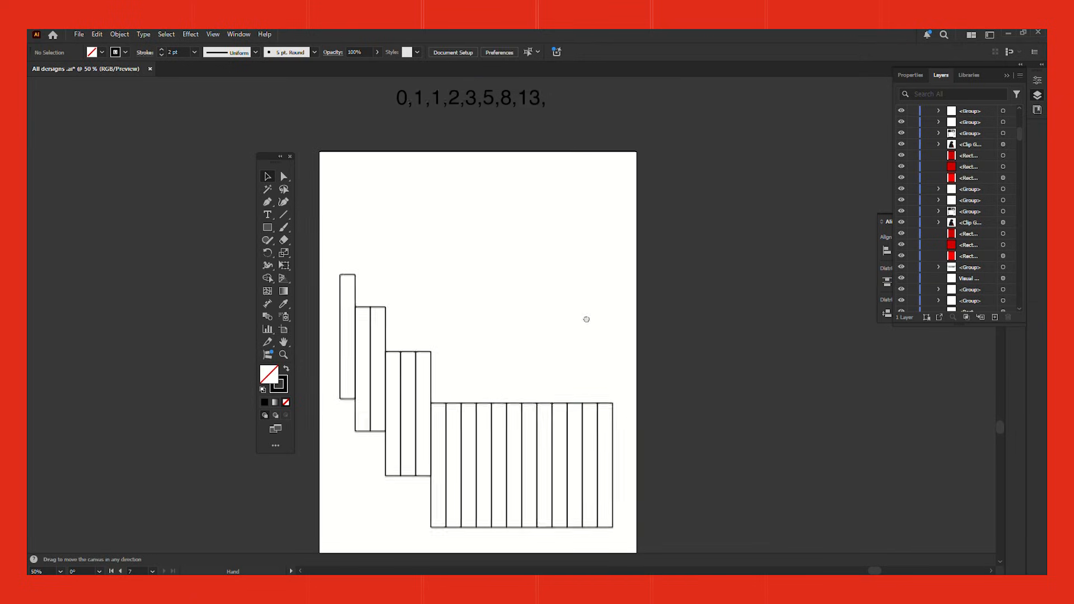
left_click_drag(641, 380, 515, 453)
left_click_drag(585, 435, 585, 477)
left_click(603, 387)
scroll(603, 388, "down", 4)
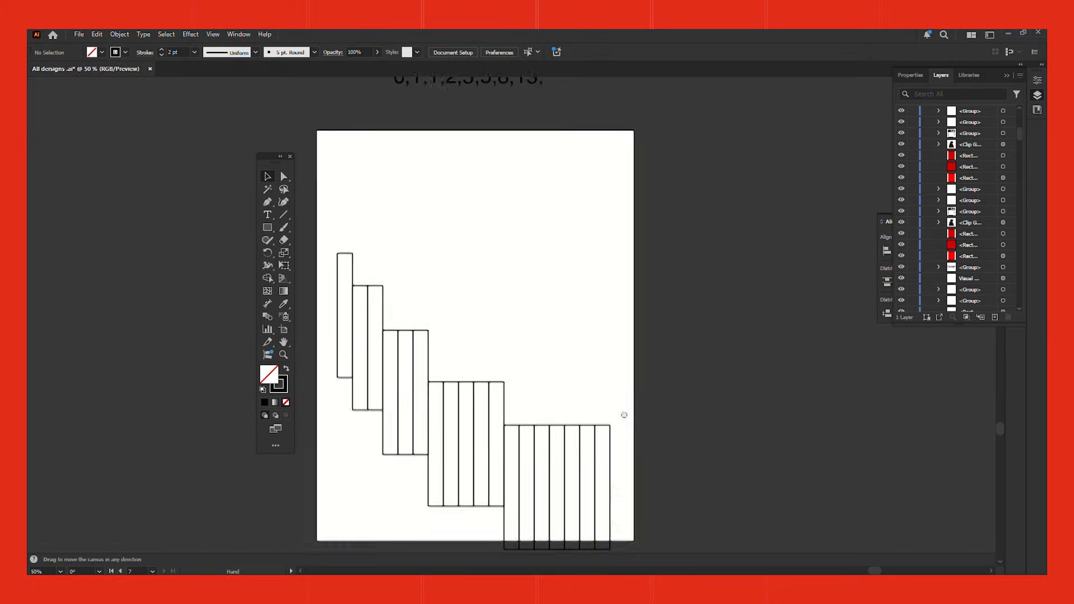
key("ctrl+minus")
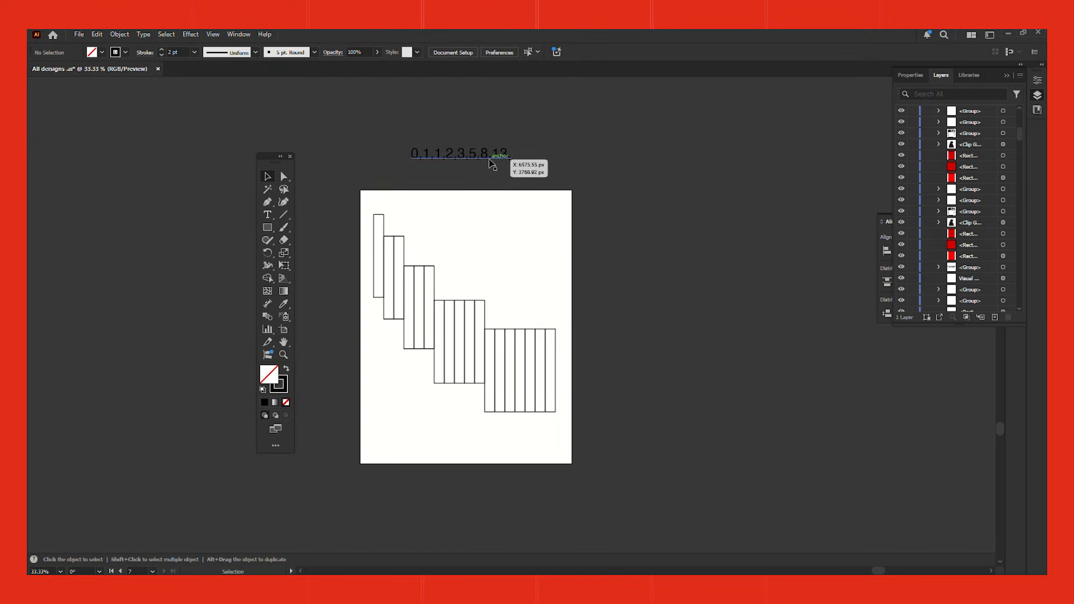
scroll(499, 426, "up", 2)
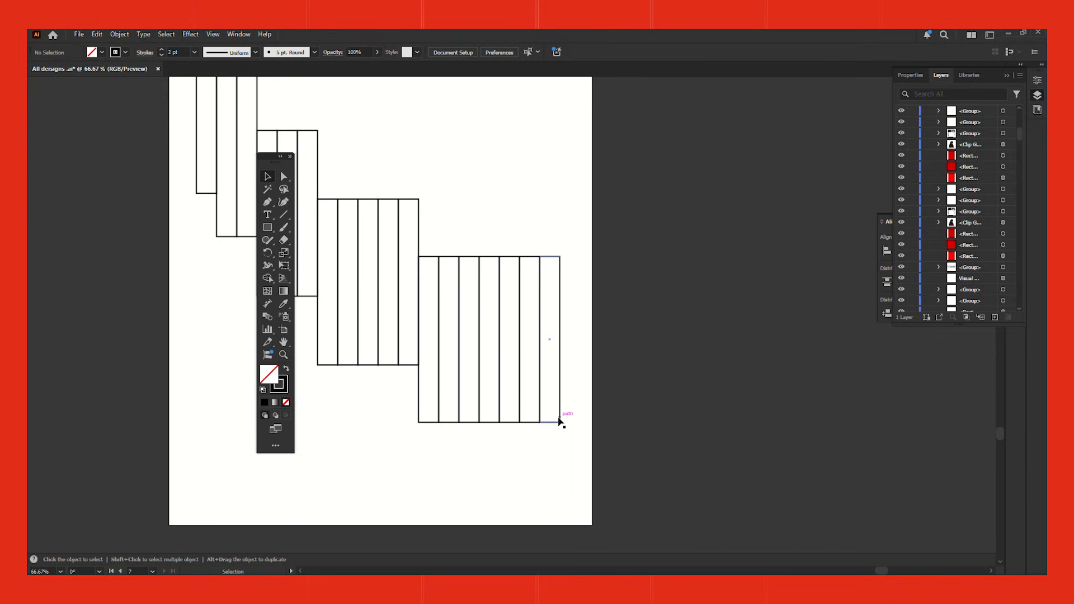
left_click_drag(559, 417, 582, 418)
scroll(661, 384, "down", 2)
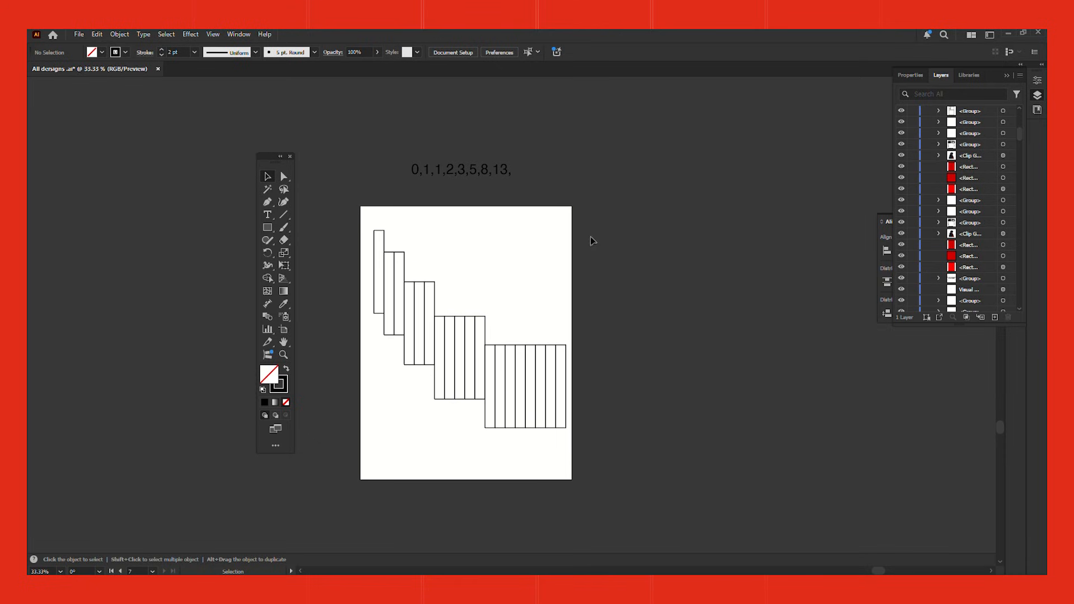
Step: Group all the staggered strips and centre the group horizontally and vertically on the artboard
left_click_drag(342, 471, 342, 471)
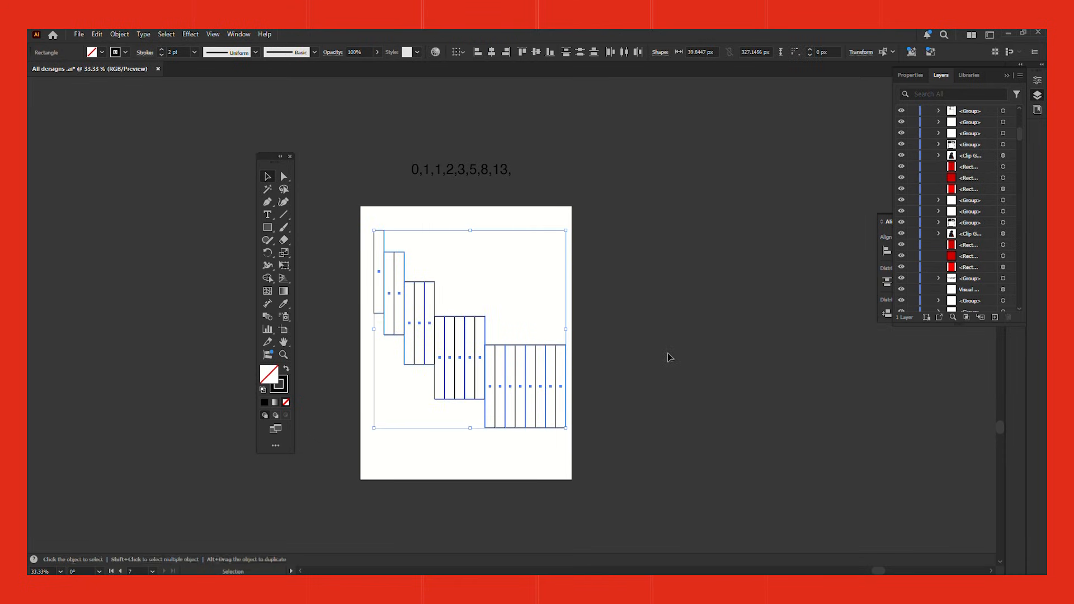
key("ctrl+g")
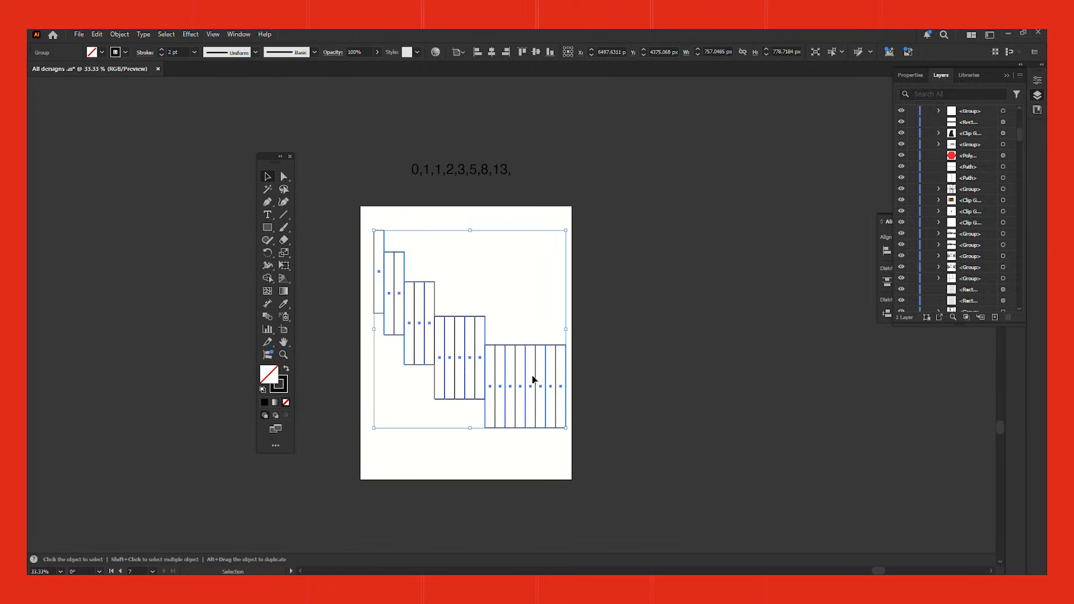
key("shift+F7")
left_click(666, 253)
left_click(737, 254)
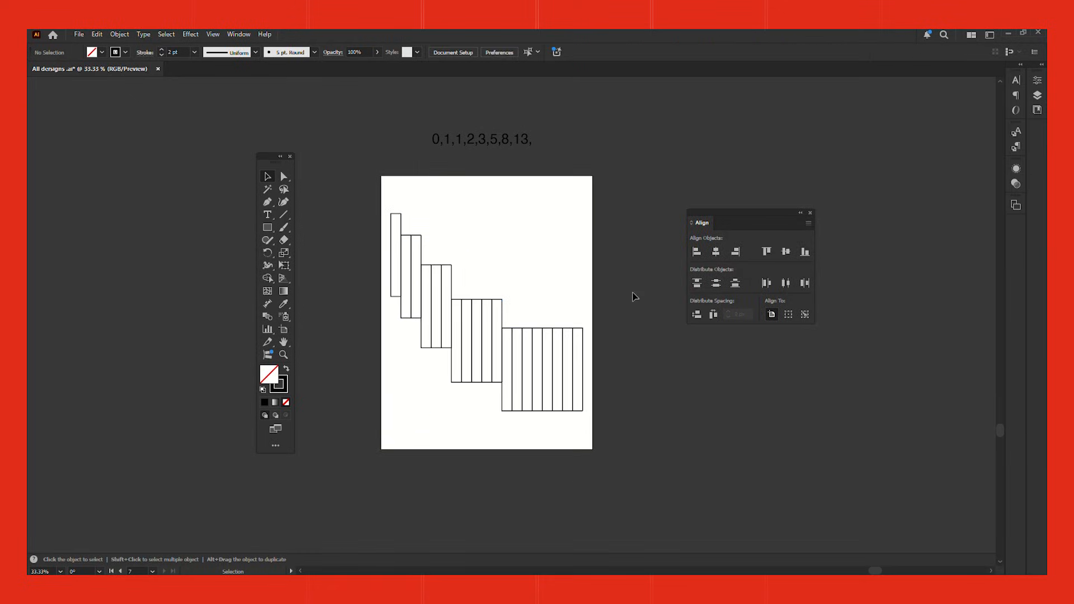
Step: Draw a vertical line over the artboard's full height at the first strip's outer edge, and copy it to each strip group's edge
left_click(270, 204)
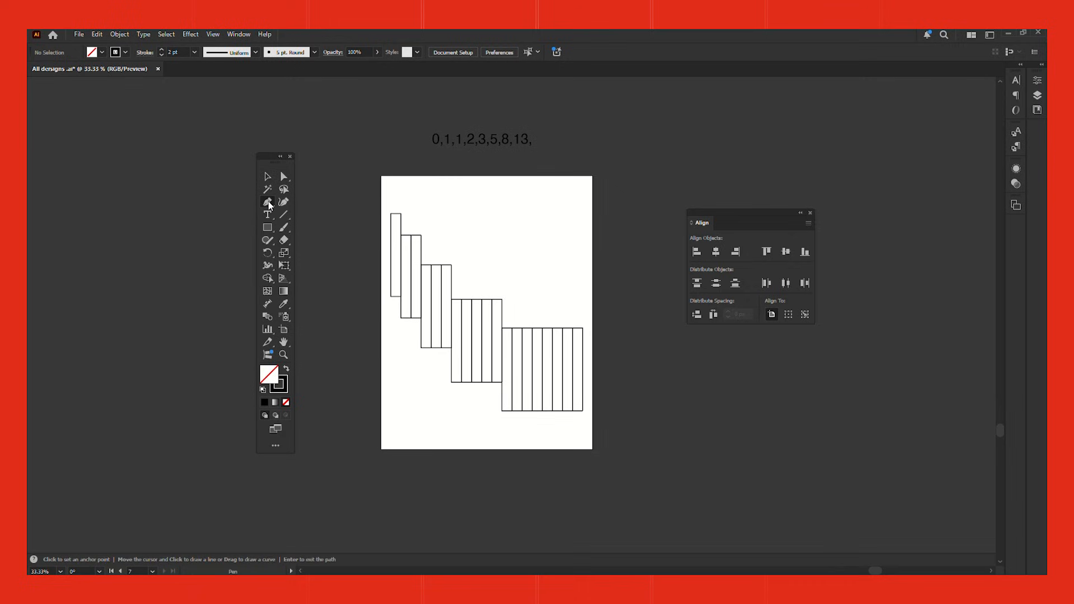
left_click(390, 176)
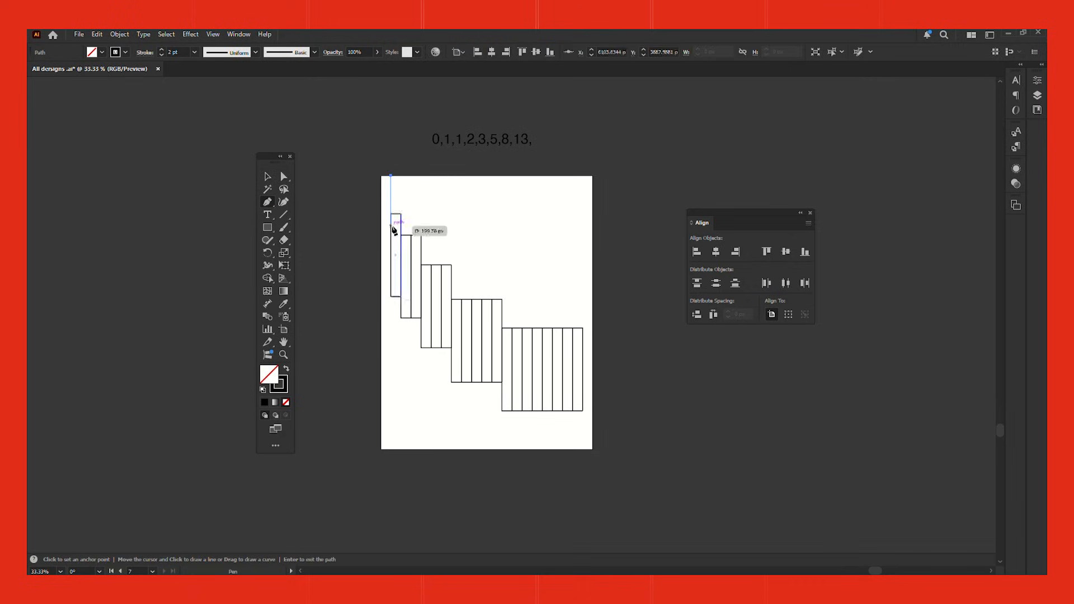
left_click(396, 452, "shift")
key("v")
left_click(395, 459)
left_click_drag(392, 205, 403, 205)
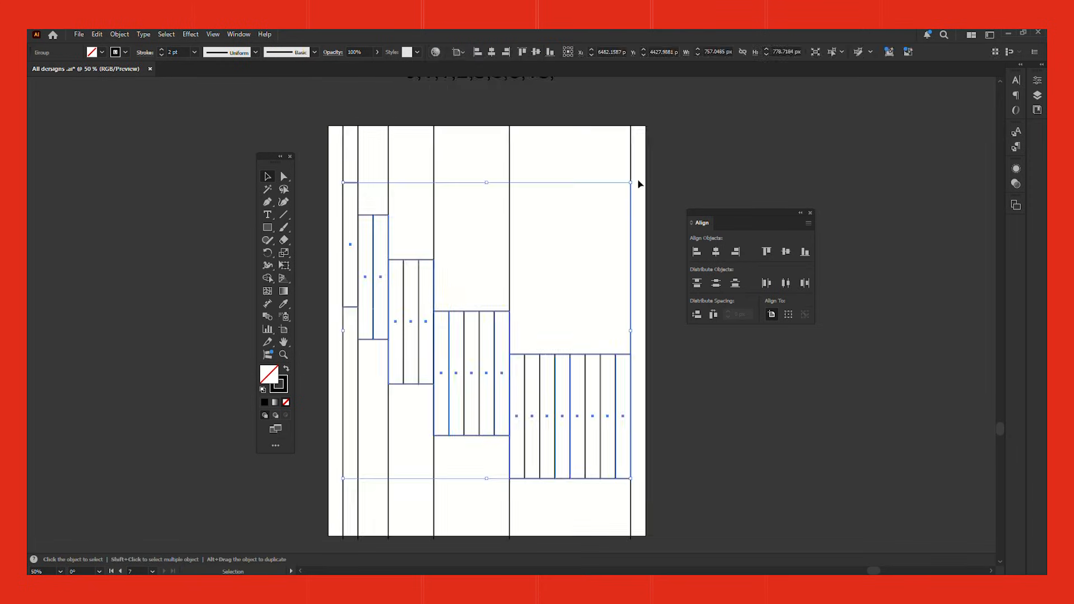
Step: Rotate the grouped strips 90 degrees clockwise and position them in the upper part of the artboard
left_click_drag(635, 180, 662, 448)
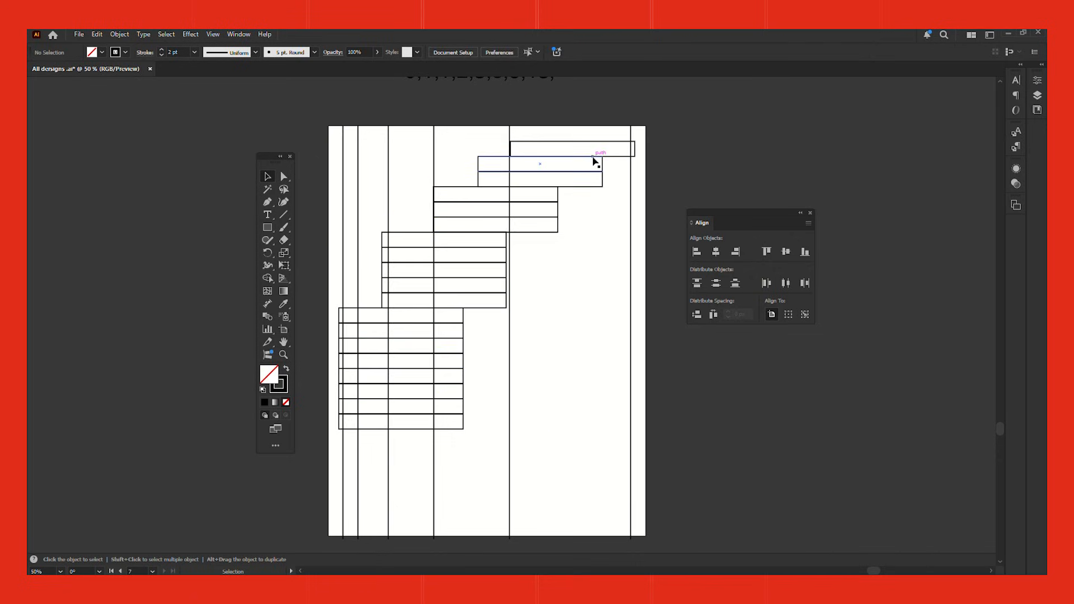
left_click_drag(594, 163, 599, 265)
key("ctrl+z")
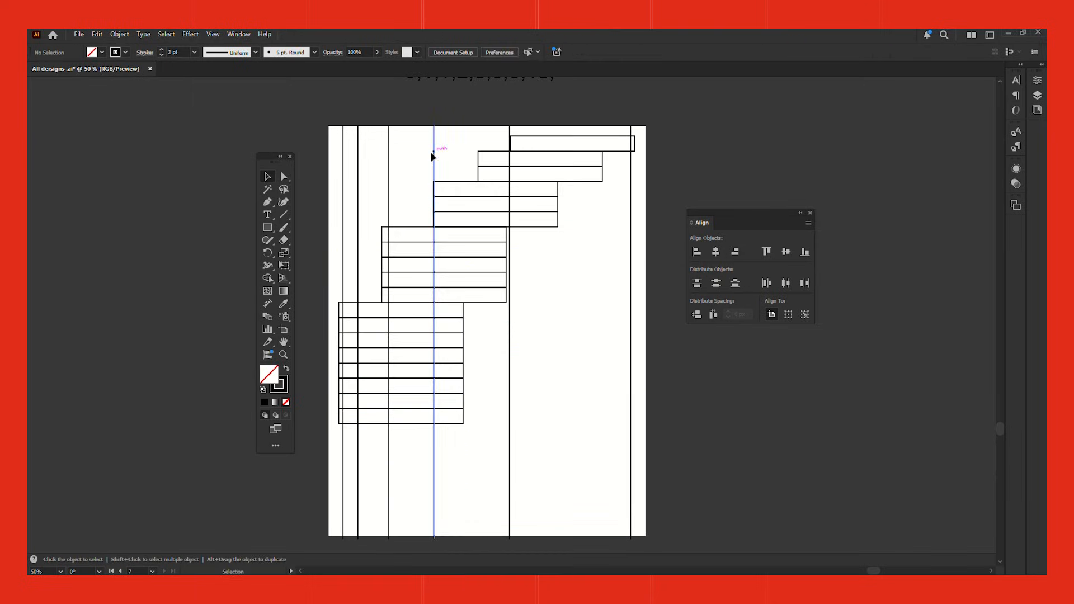
Step: Add horizontal lines across the artboard's full width, with copies along the lower edges of the rotated strip groups
left_click_drag(631, 270, 594, 274)
left_click_drag(602, 123, 680, 358)
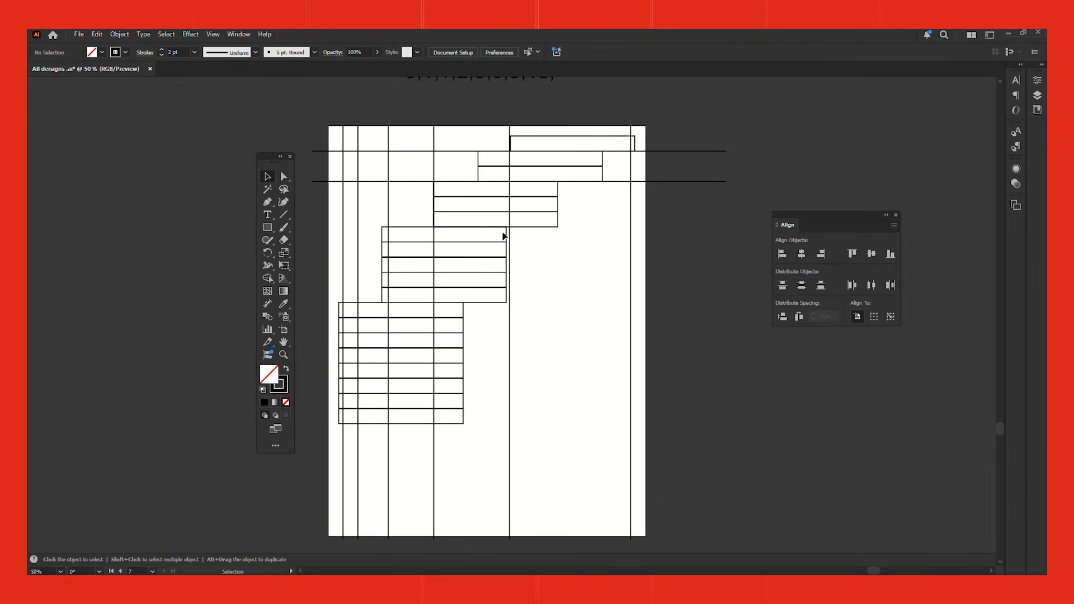
left_click_drag(677, 181, 651, 306)
left_click(689, 248)
left_click_drag(691, 305, 660, 425)
left_click(698, 358)
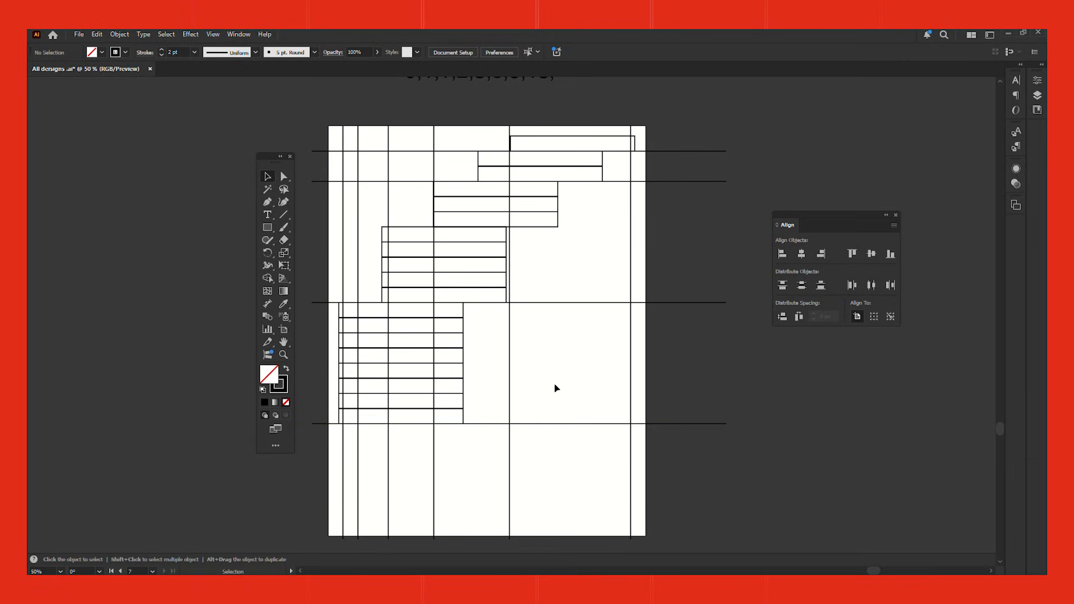
scroll(562, 364, "down", 1)
left_click_drag(506, 294, 784, 114)
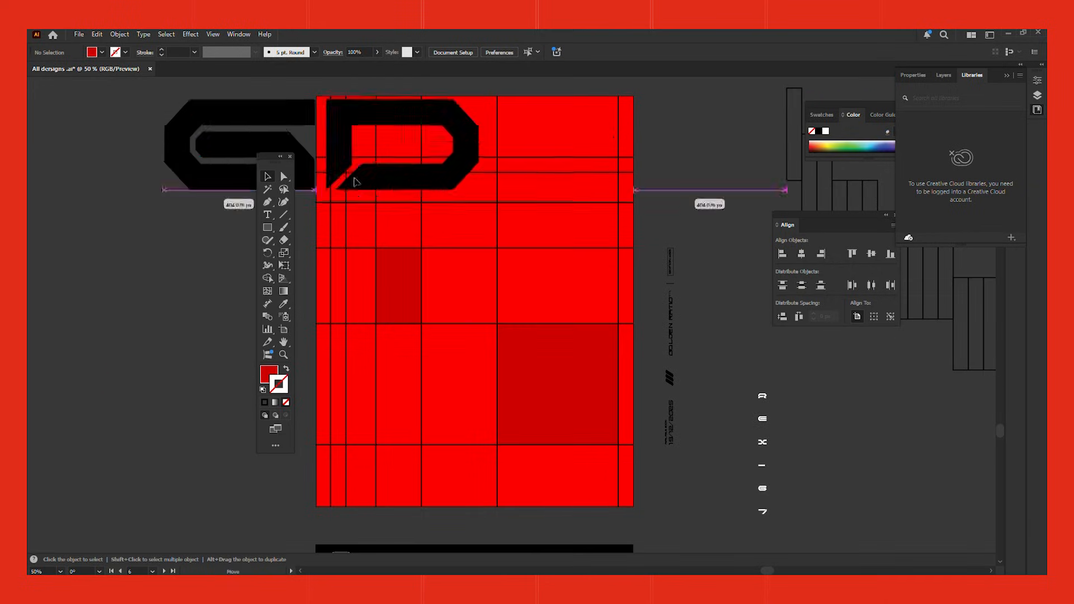
Step: Place the dark red rectangles, the large black block lettering and the helmeted figure image over the red poster's grid
left_click_drag(326, 177, 482, 236)
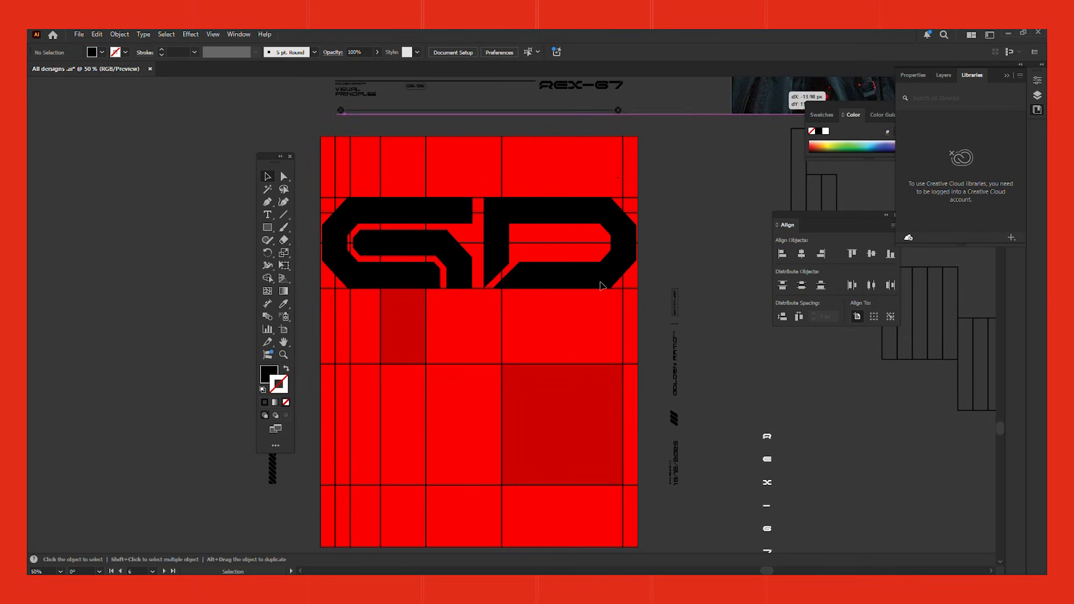
left_click_drag(723, 79, 367, 480)
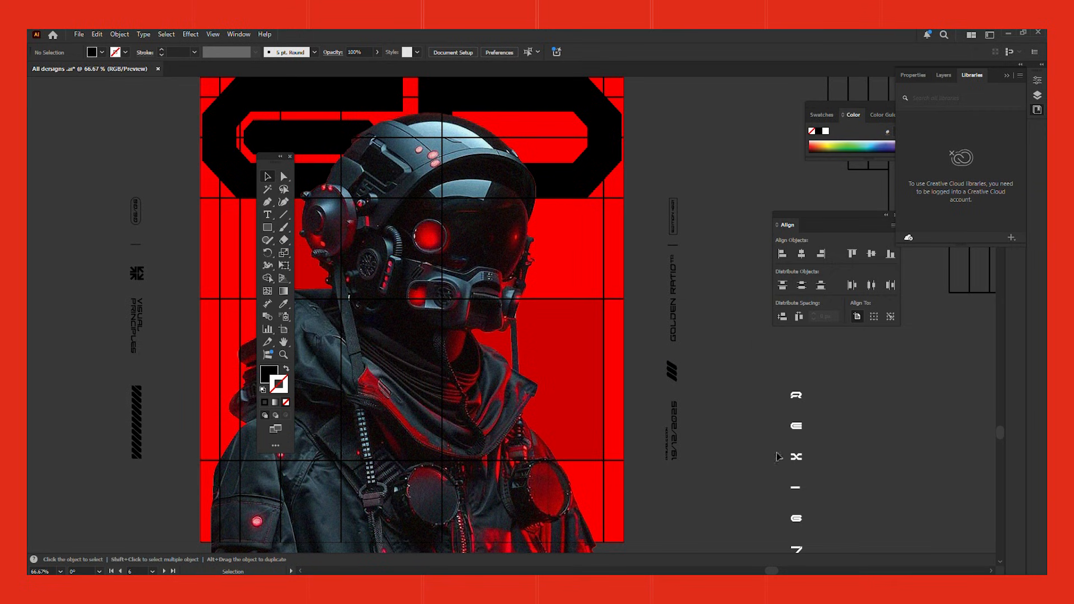
Step: Move the two vertical information strips onto the red poster, aligned with its outer grid columns on either side of the figure
left_click_drag(673, 376, 598, 377)
left_click(590, 429)
scroll(595, 442, "up", 2)
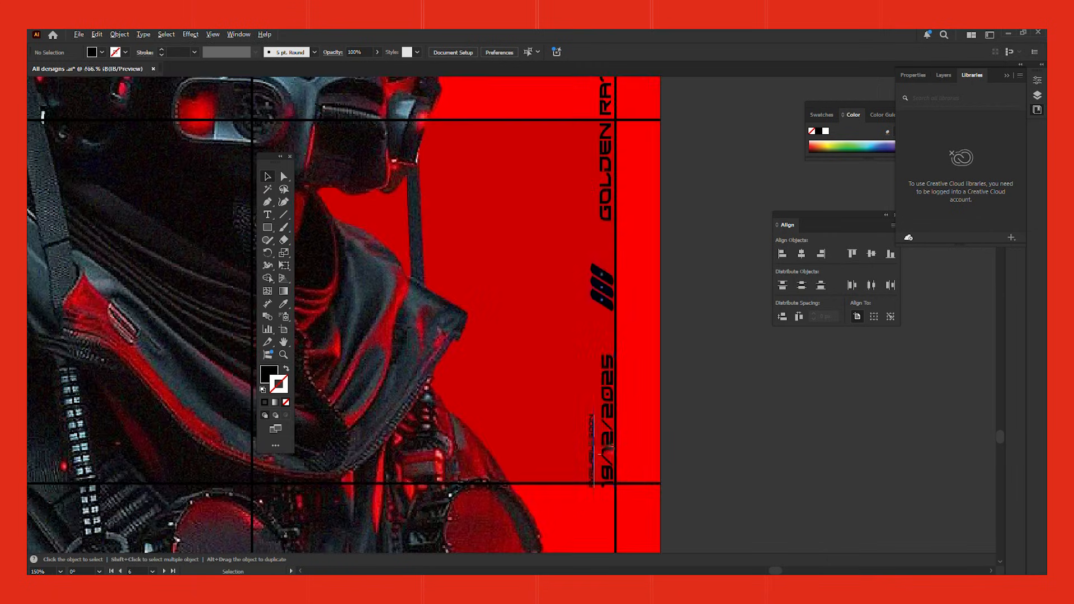
scroll(598, 448, "down", 2)
scroll(581, 391, "left", 5)
left_click_drag(368, 285, 456, 286)
Step: Place the white vertical REX-67 letters over the figure, the header text along the poster's top and the black footer bar along its bottom
left_click(565, 324)
left_click_drag(565, 323, 400, 256)
left_click_drag(866, 389, 421, 298)
left_click(753, 449)
scroll(569, 280, "down", 1)
scroll(568, 280, "up", 4)
left_click_drag(584, 126, 585, 178)
scroll(560, 193, "down", 1)
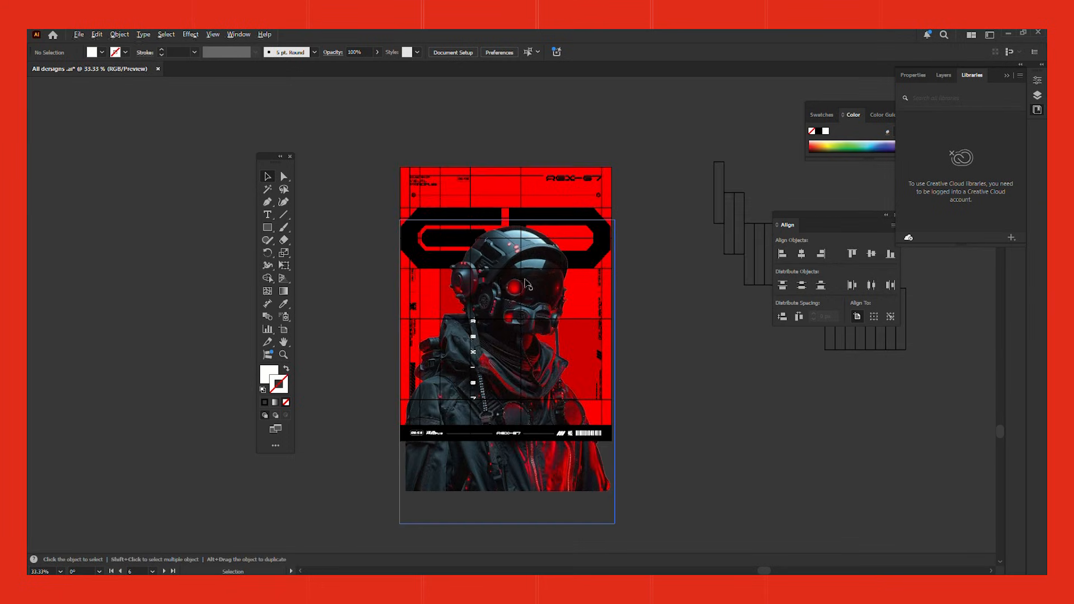
Step: Move the grid line group off the red poster to the empty canvas on its left
scroll(587, 274, "up", 1)
left_click_drag(643, 267, 187, 267)
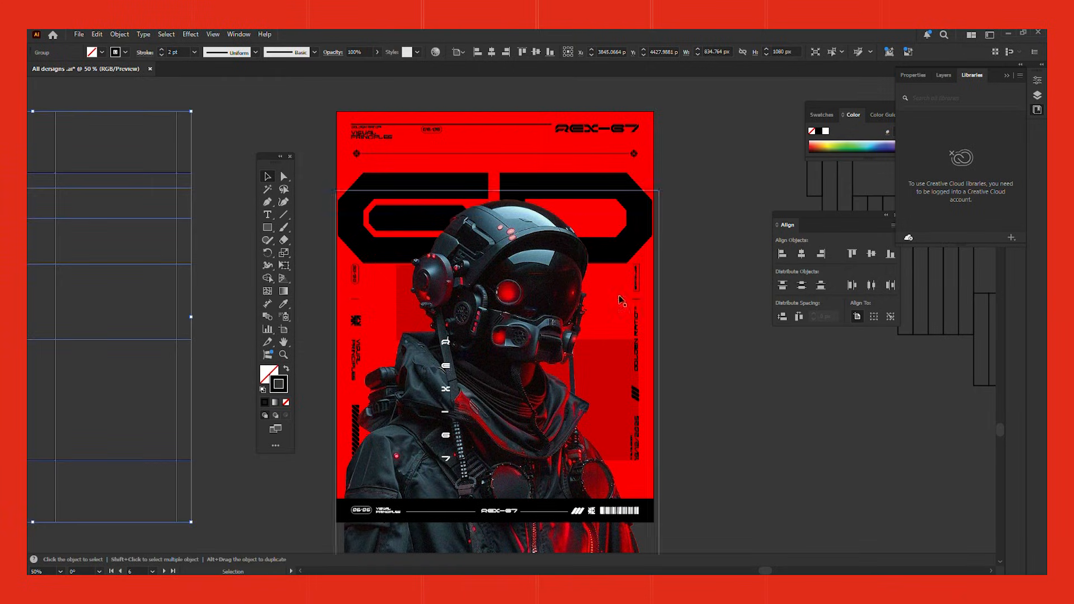
left_click(768, 425)
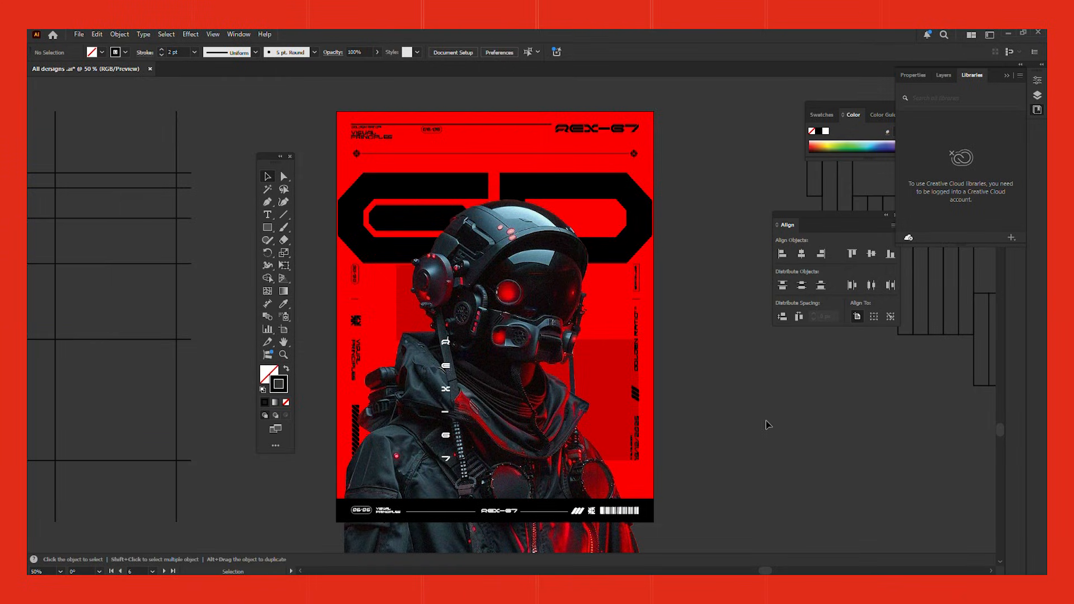